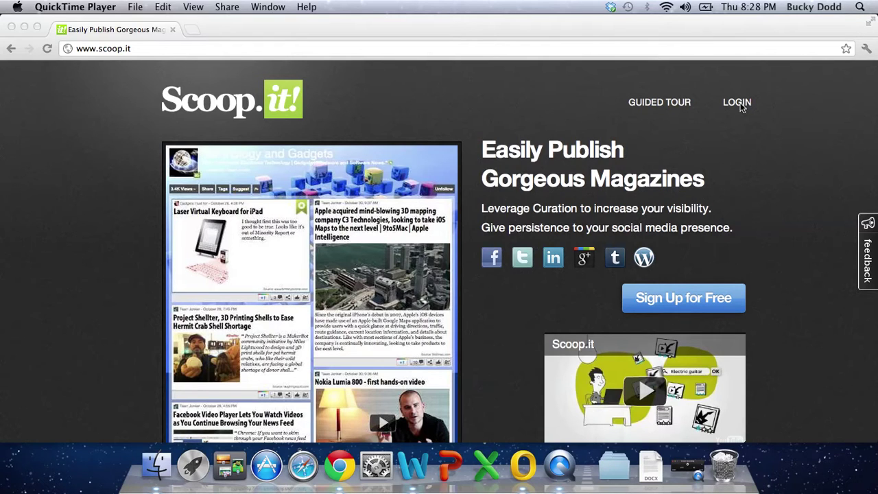
Bring the Chrome window showing the Scoop.it home page to the front.
click(741, 107)
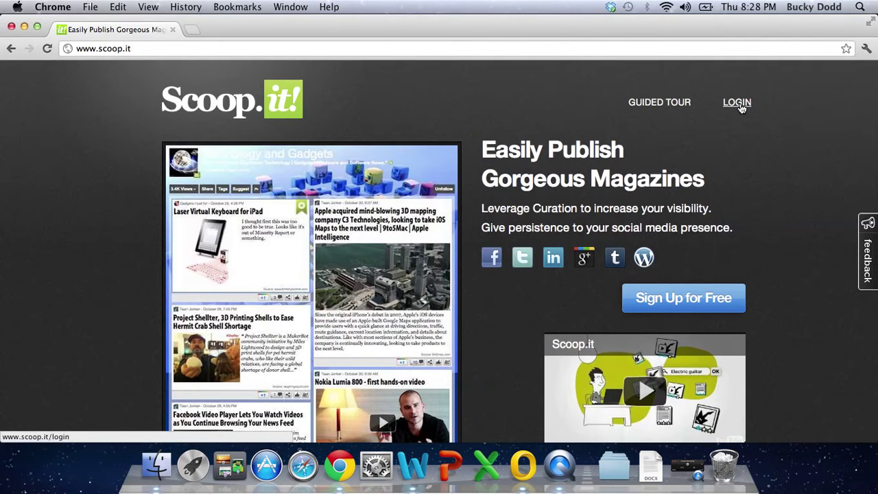
Log in to Scoop.it with the saved account e-mail from autocomplete and the account password.
click(738, 103)
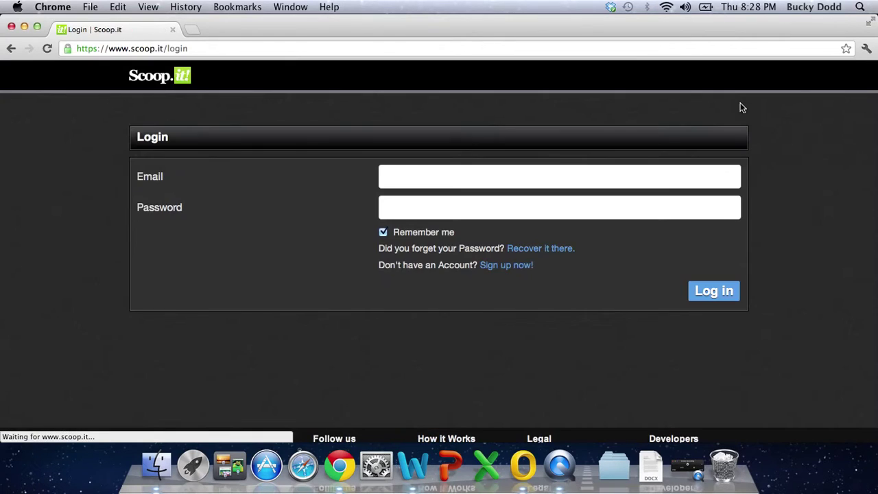
click(400, 177)
text(b)
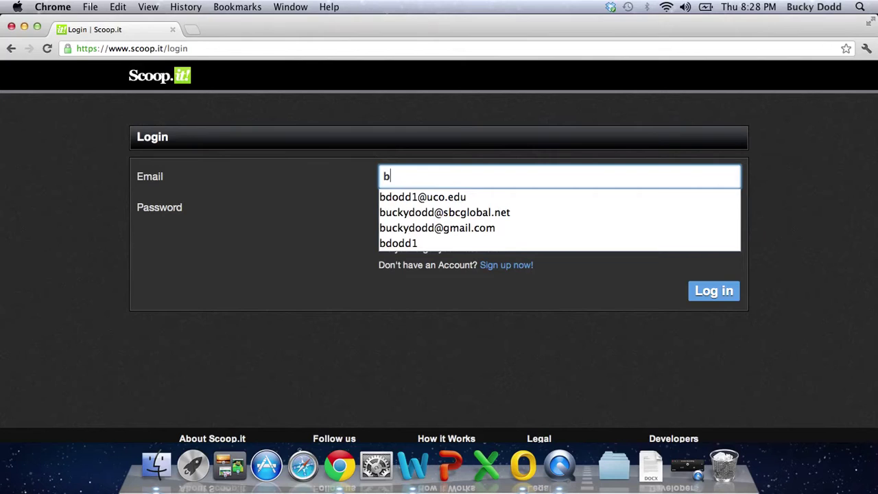
key(Down)
key(Down)
key(Down)
key(Return)
key(Tab)
text(******)
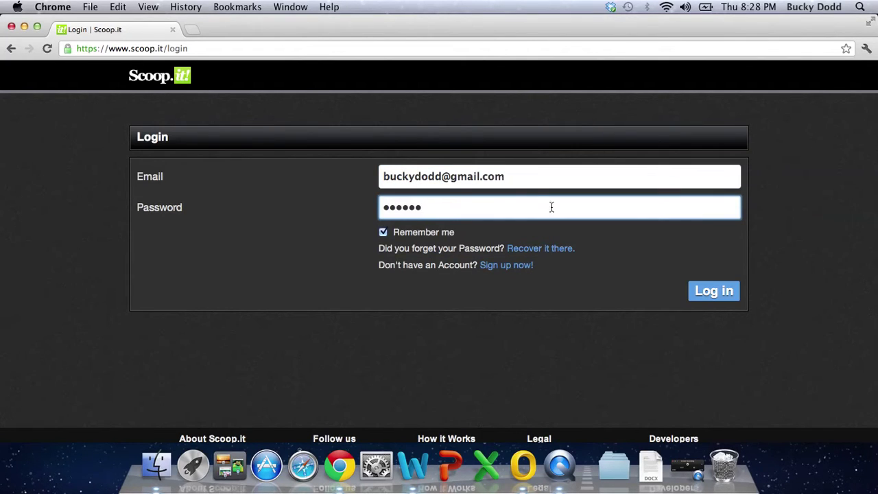
click(719, 289)
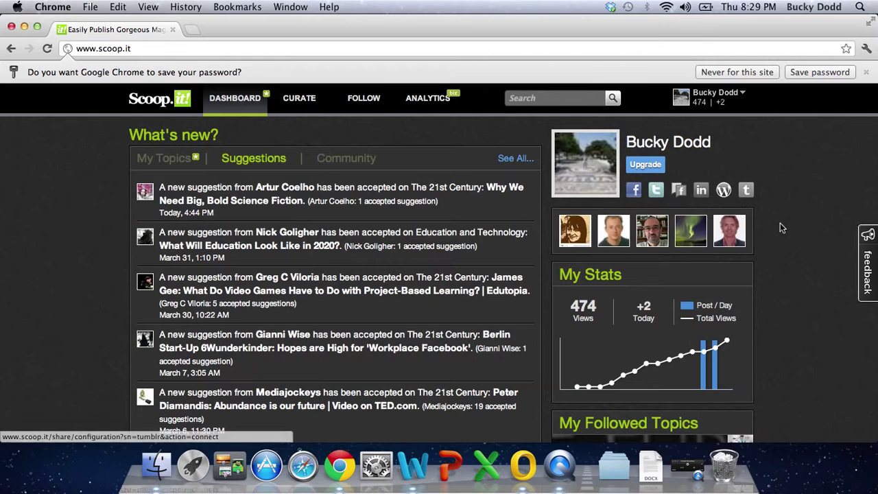
Scroll the dashboard down to My Curated Topics, showing Education Outlook and eLearning Innovations.
scroll(778, 227, down, 5)
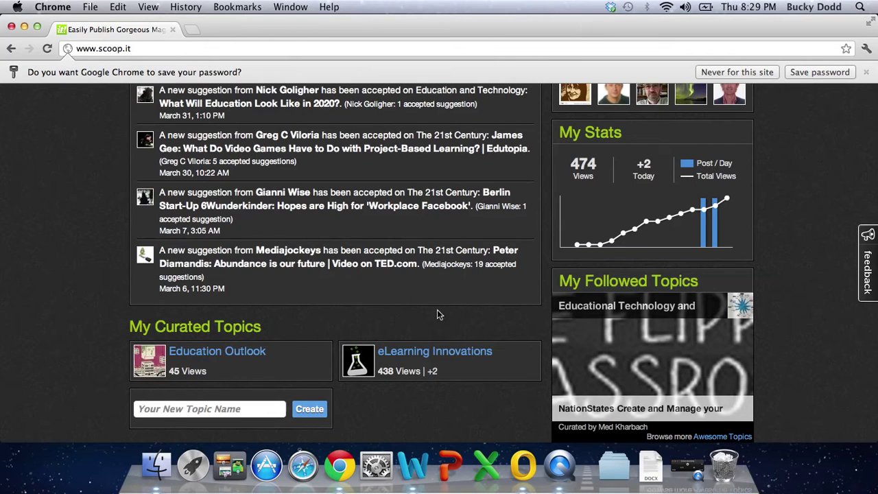
scroll(439, 314, down, 5)
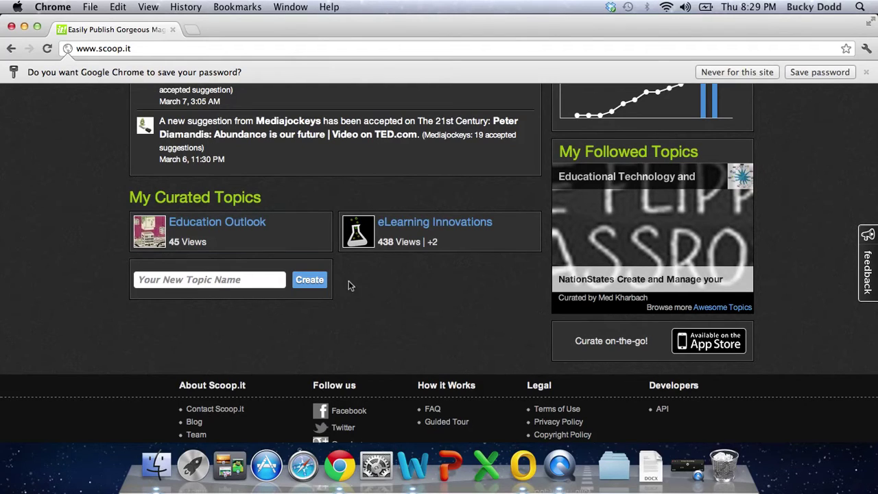
Open the eLearning Innovations curate page and scroll through its Suggested Content list.
click(487, 232)
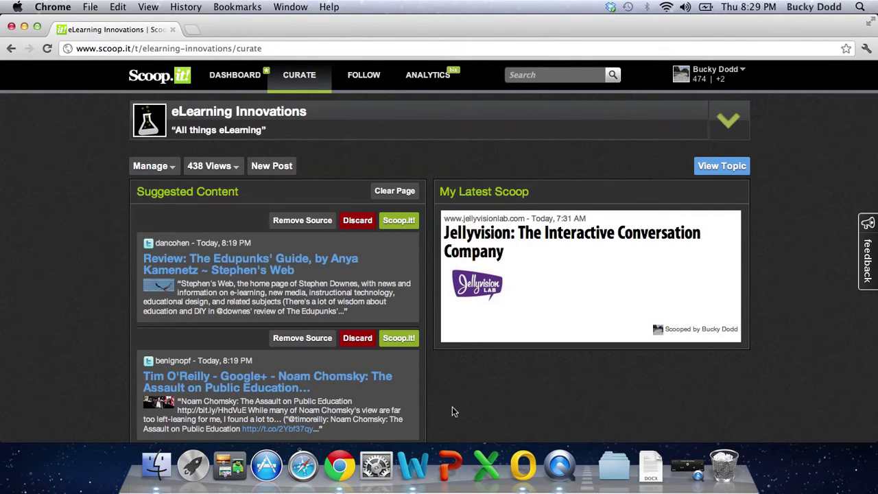
scroll(106, 337, down, 1)
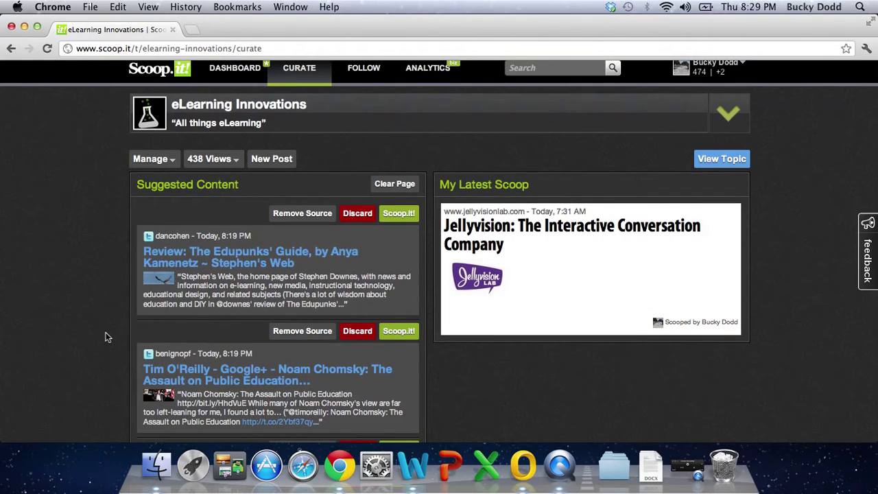
scroll(105, 337, down, 10)
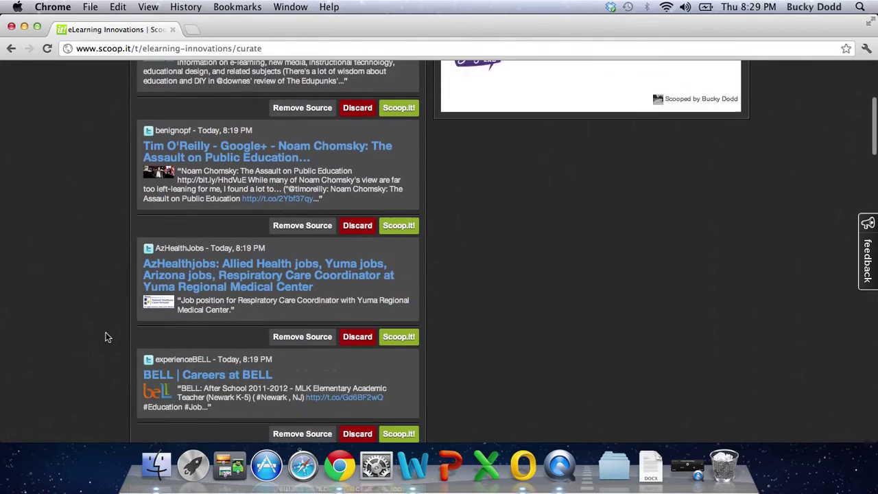
scroll(106, 336, down, 7)
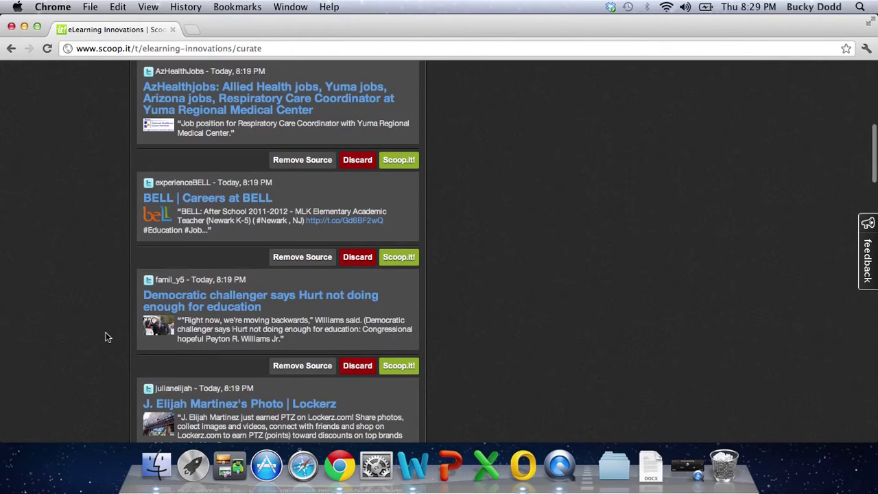
scroll(106, 337, down, 18)
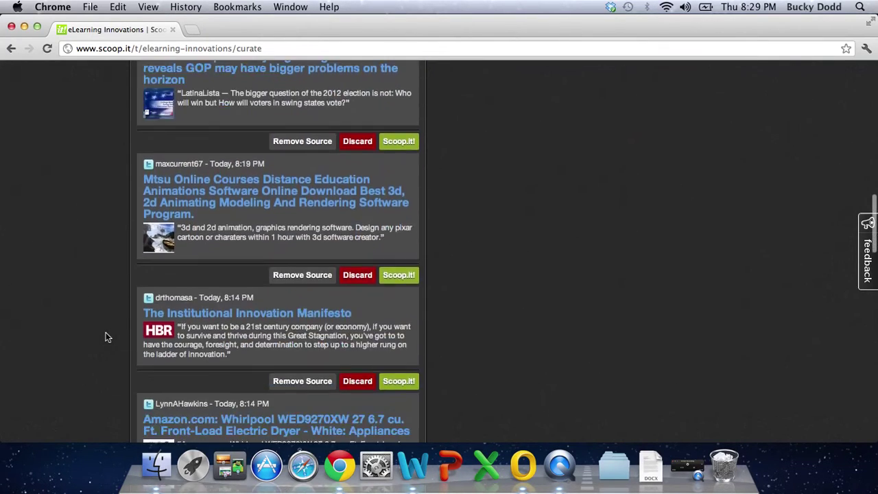
scroll(106, 337, down, 7)
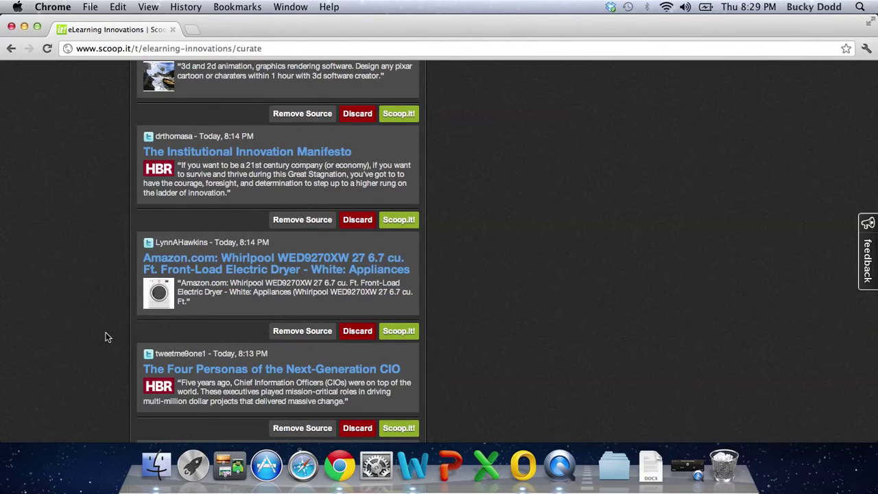
scroll(105, 337, up, 20)
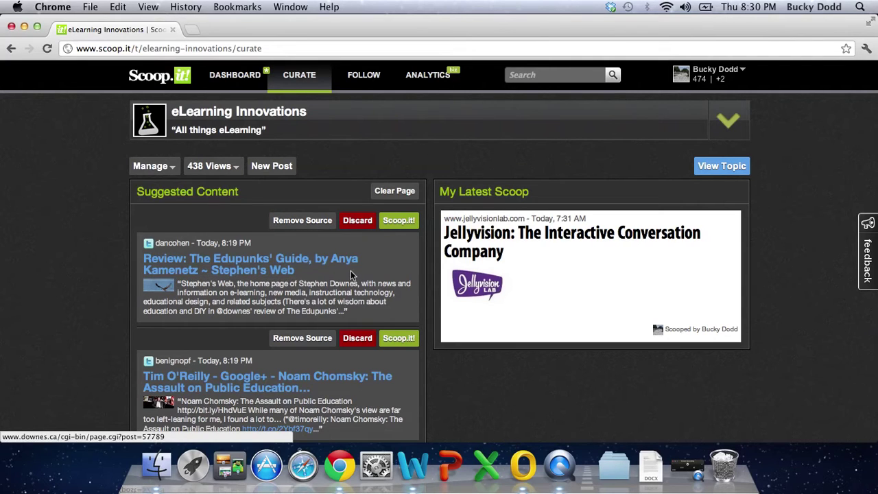
scroll(351, 270, down, 3)
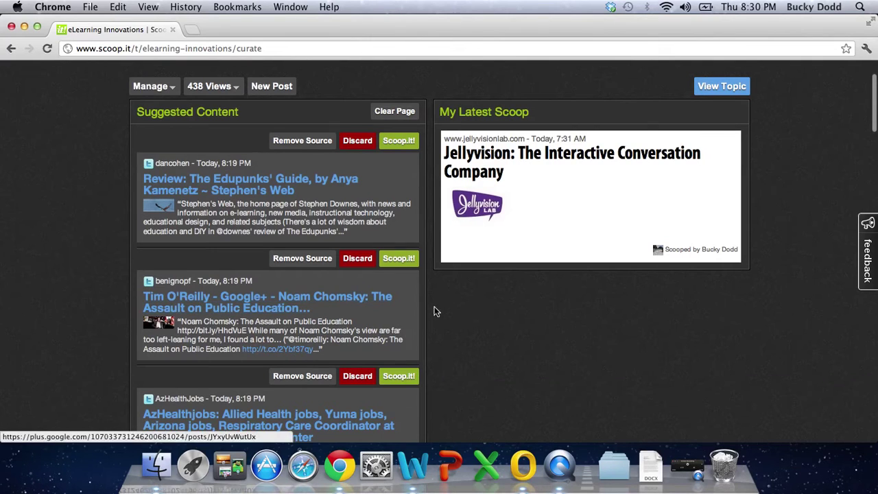
Scoop the Tim O'Reilly – Noam Chomsky suggestion, keeping preview image 1 of 3.
click(399, 259)
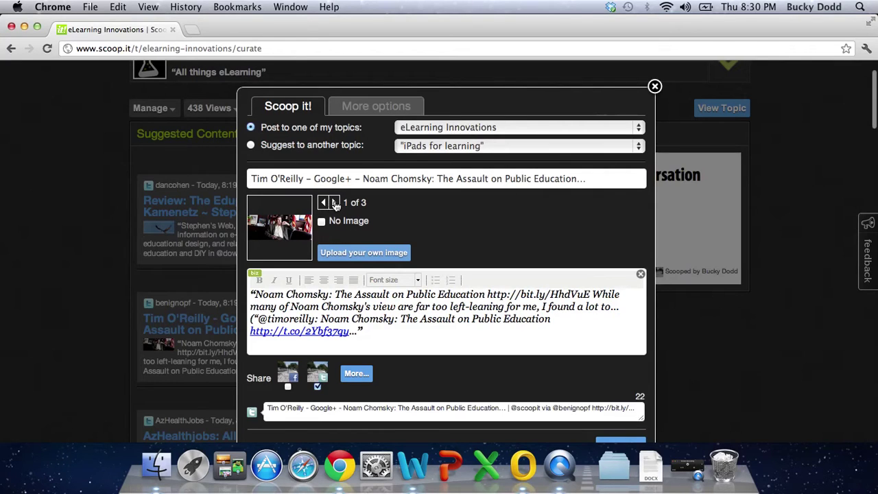
click(335, 203)
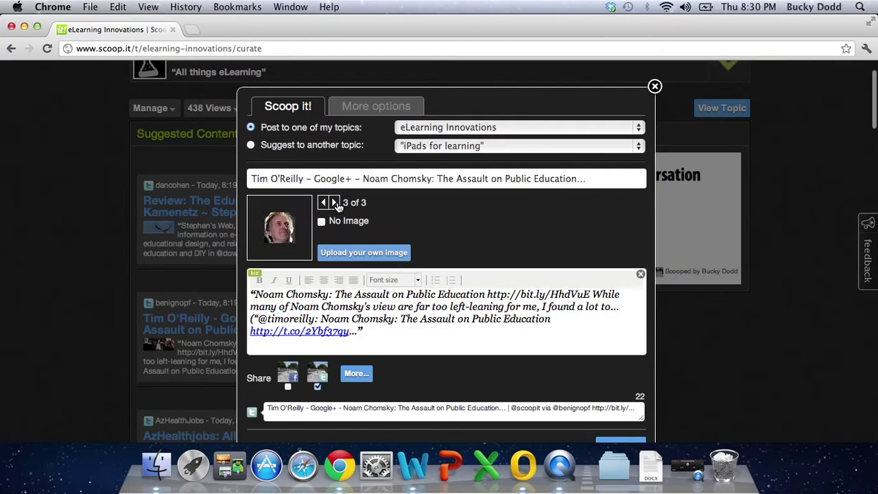
click(324, 203)
click(325, 204)
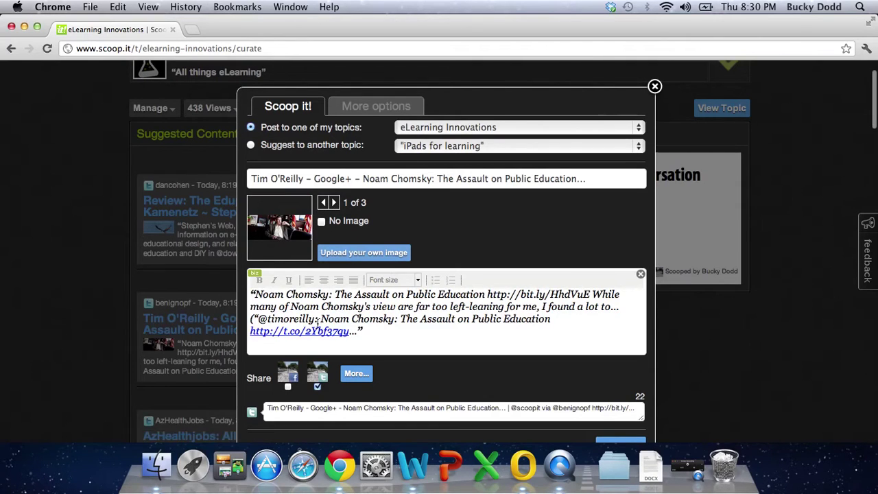
scroll(318, 322, down, 1)
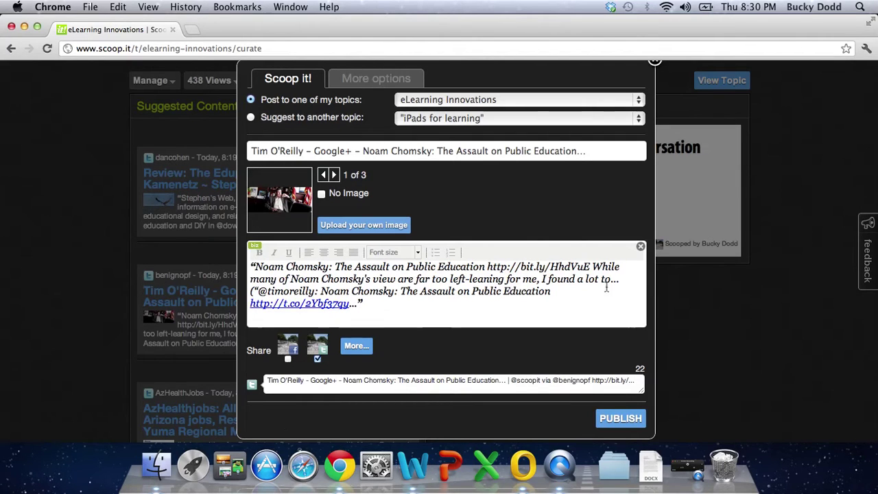
scroll(609, 192, up, 1)
scroll(608, 192, up, 3)
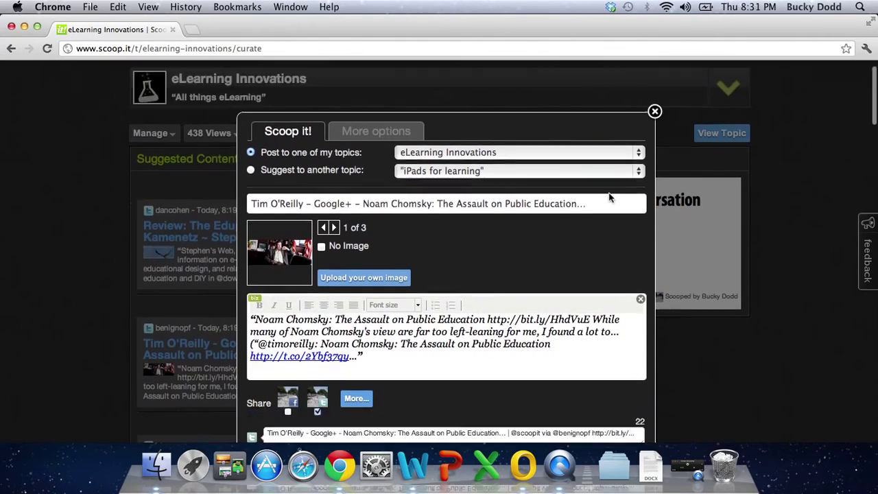
scroll(608, 198, down, 5)
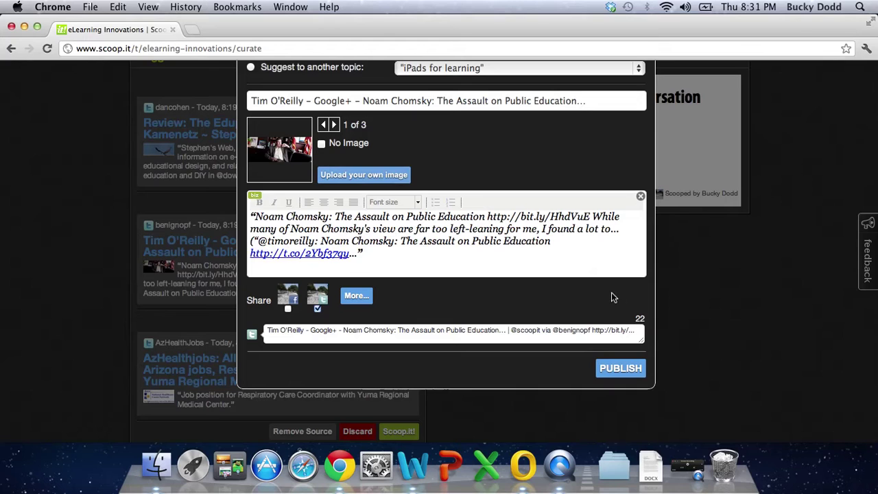
Publish the Chomsky post and open the public eLearning Innovations topic page to check it.
click(630, 371)
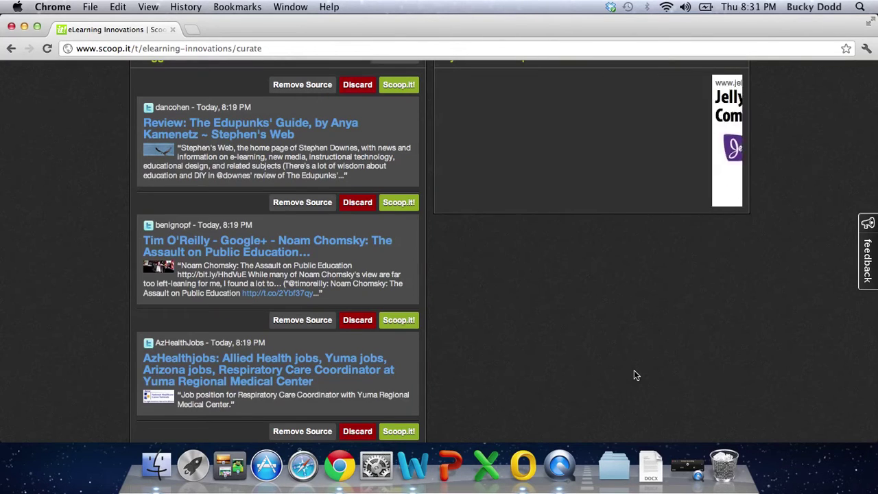
scroll(789, 282, up, 4)
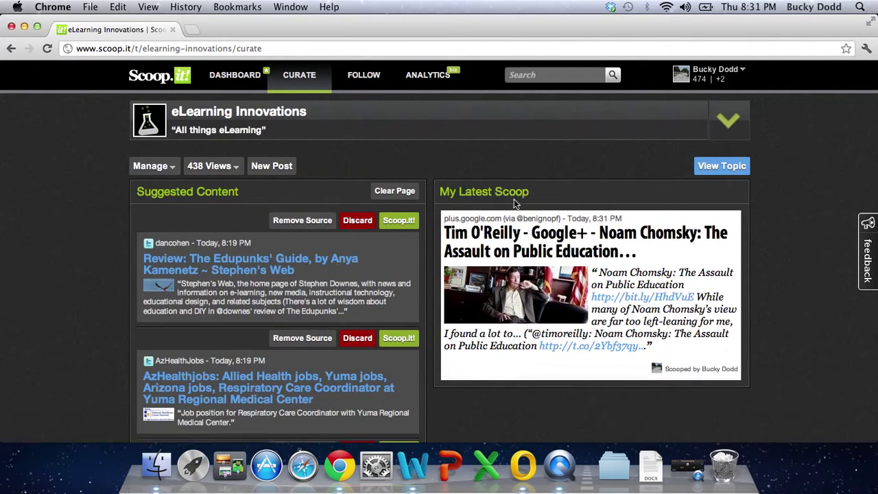
click(740, 168)
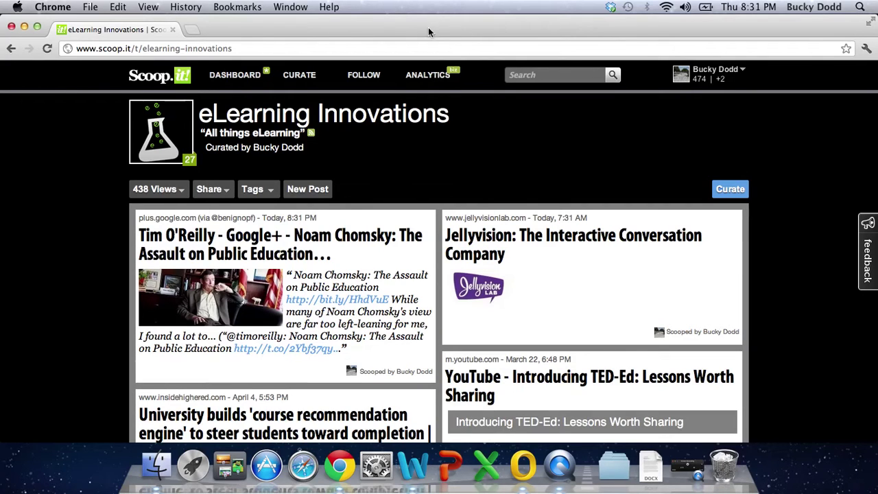
click(247, 49)
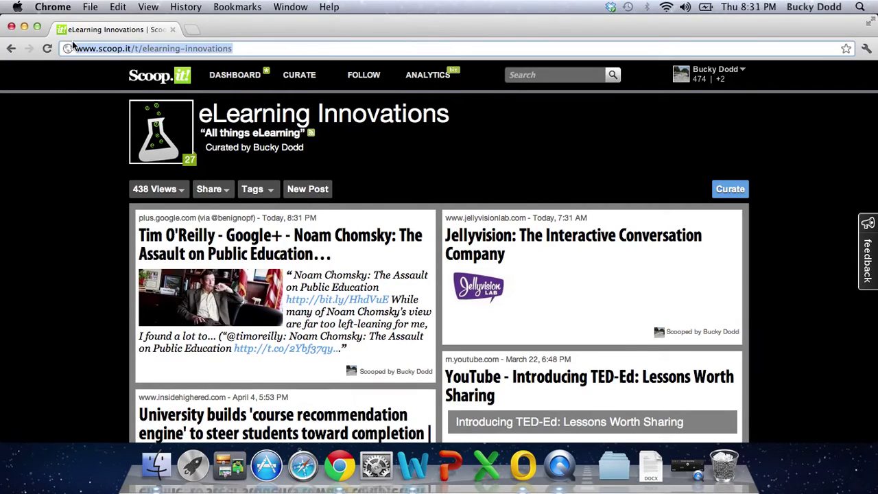
click(96, 235)
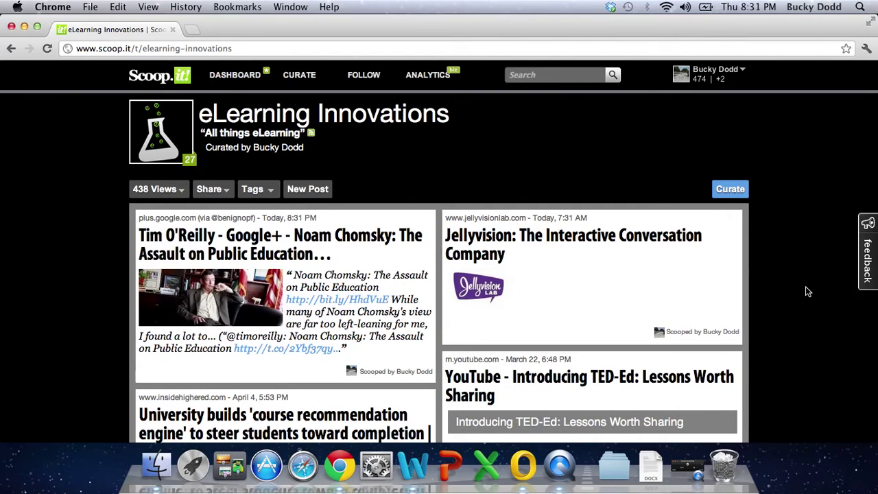
scroll(806, 291, down, 1)
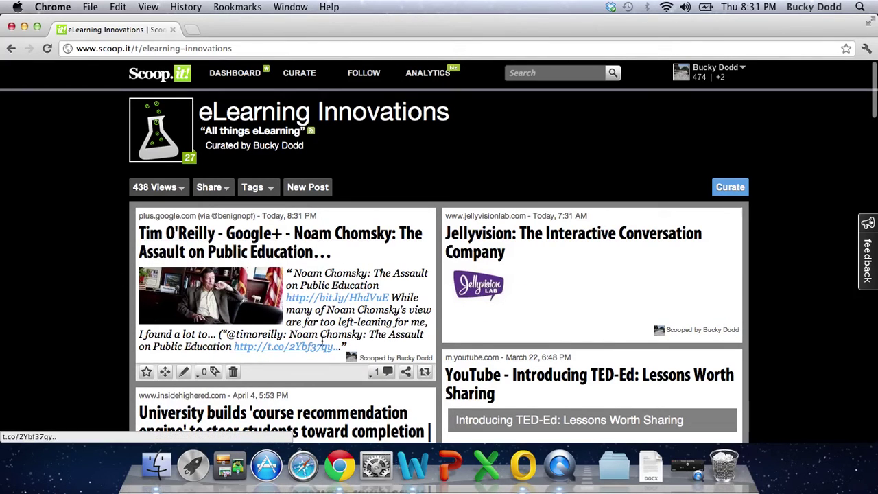
Try the post's image layouts, ending with a small thumbnail right of the quote text.
scroll(323, 333, down, 1)
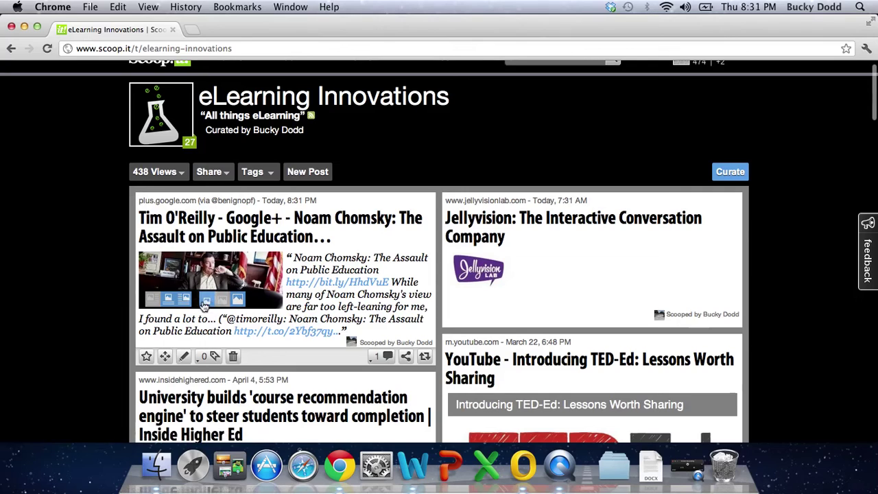
click(187, 302)
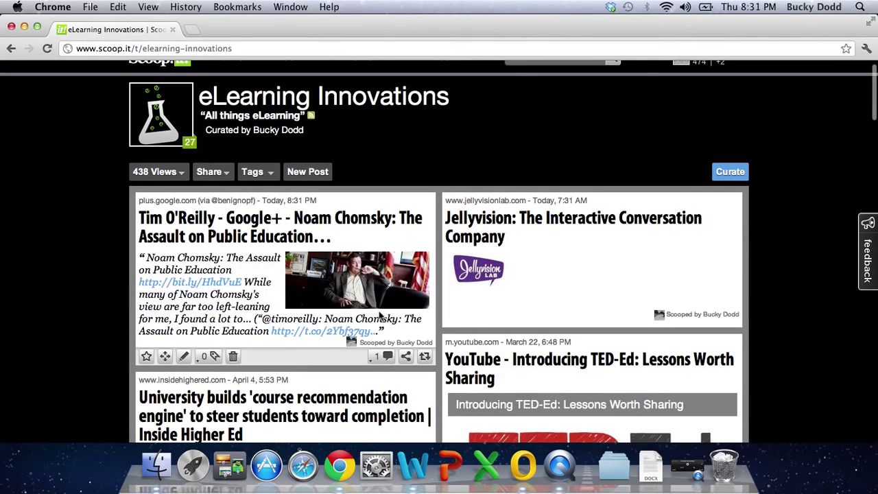
mouse_move(382, 302)
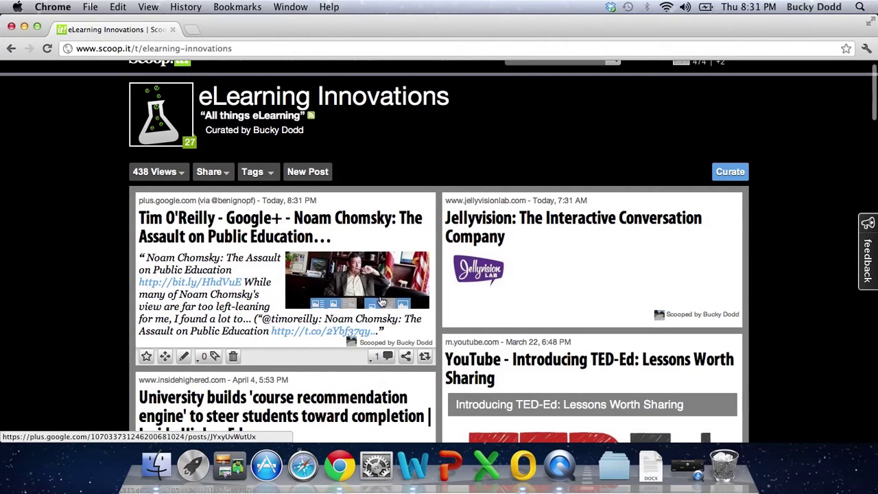
click(404, 302)
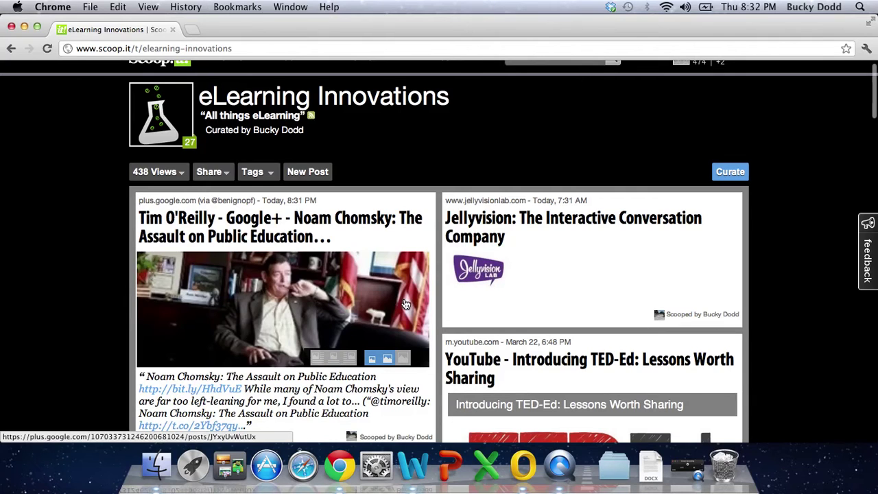
click(389, 359)
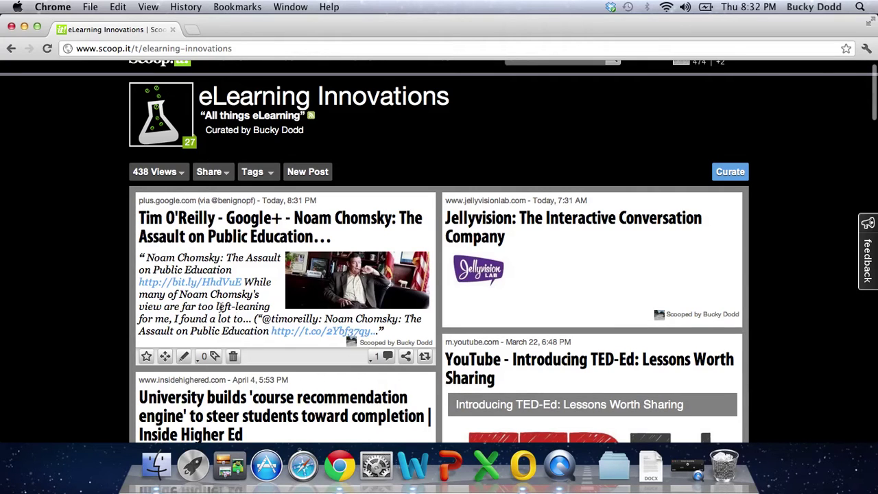
scroll(104, 348, down, 2)
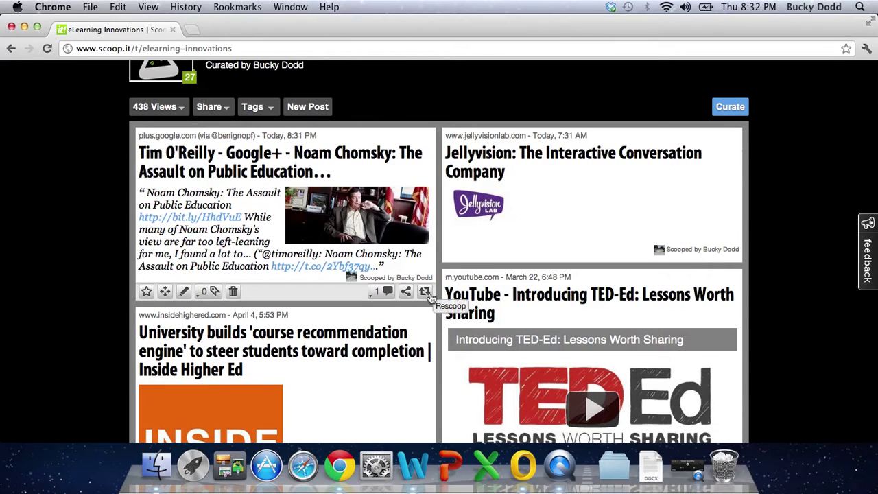
Move the Tim O'Reilly post into the Jellyvision slot, placing it above the TED-Ed video.
click(165, 292)
click(615, 206)
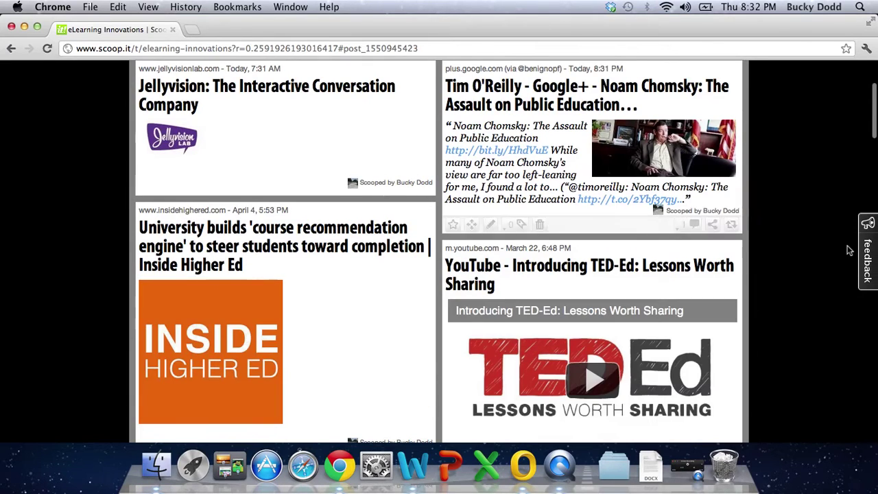
scroll(818, 192, up, 4)
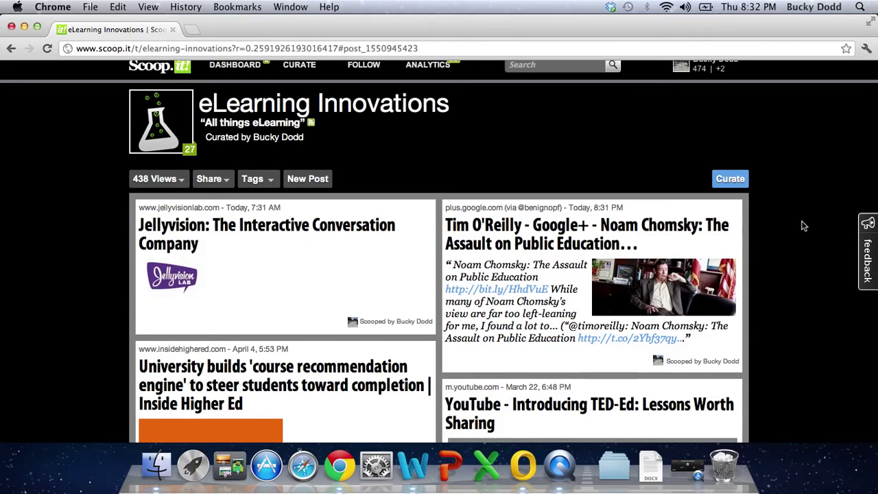
Play the TED-Ed introduction video briefly and pause it at 0:03.
scroll(804, 226, down, 4)
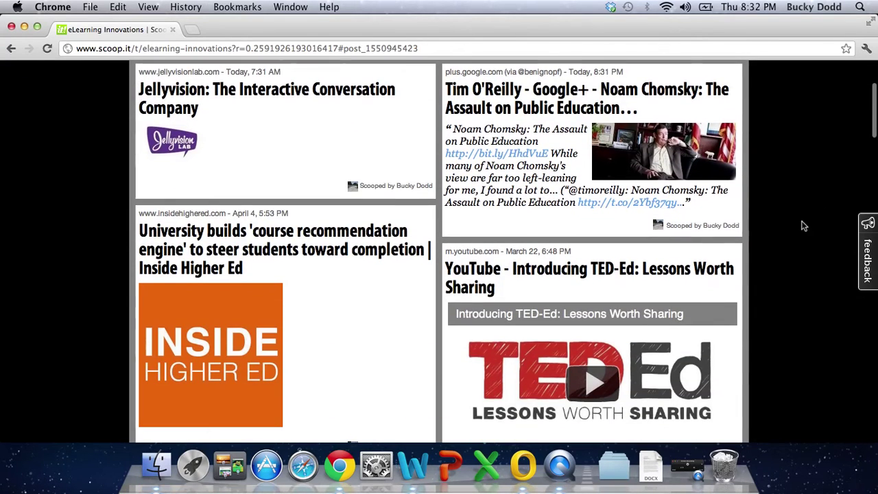
scroll(804, 225, down, 4)
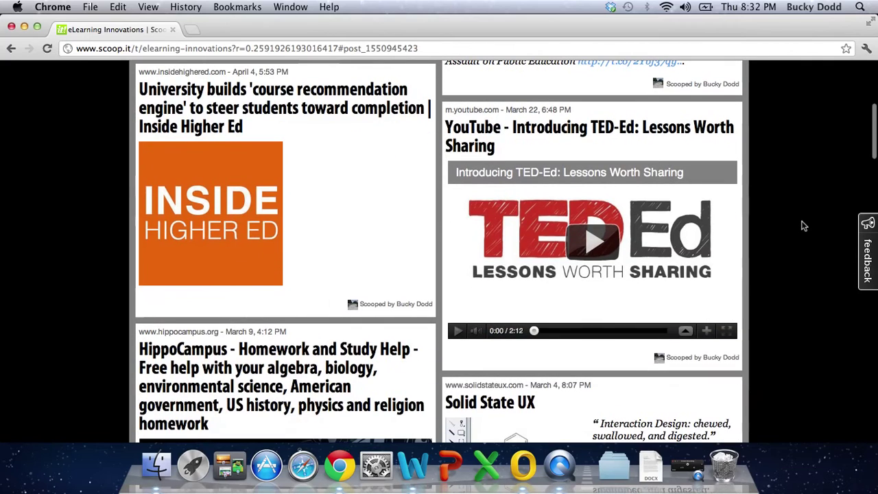
mouse_move(634, 240)
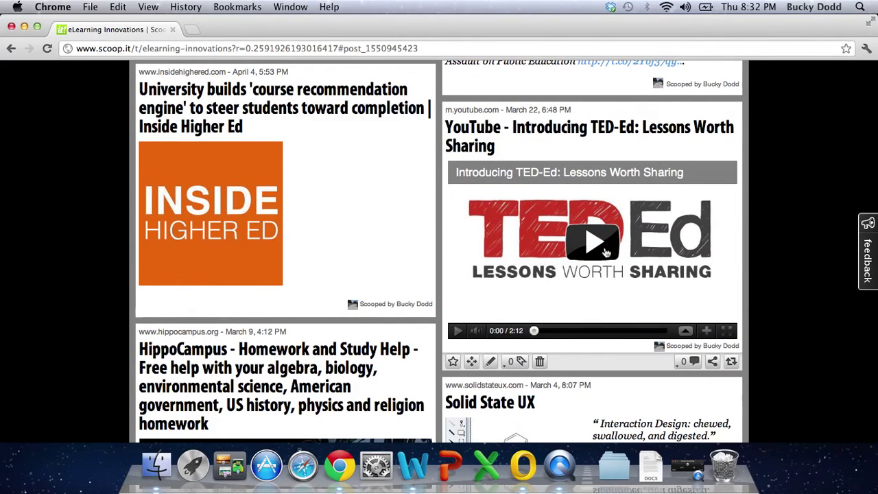
click(588, 263)
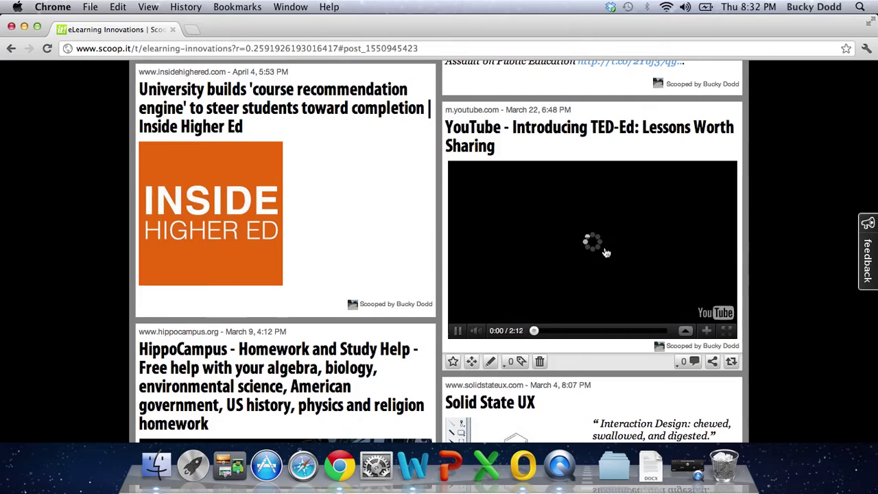
click(460, 334)
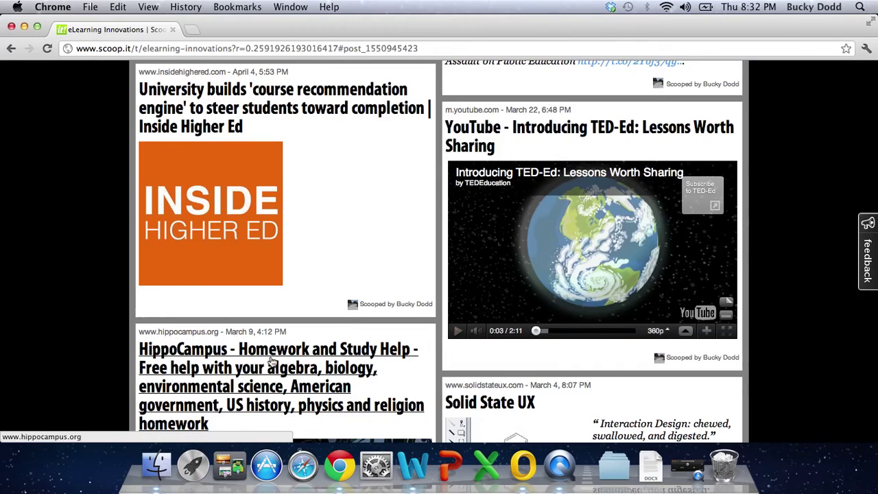
Scroll through the topic's posts and return to the top of the page.
scroll(269, 362, down, 5)
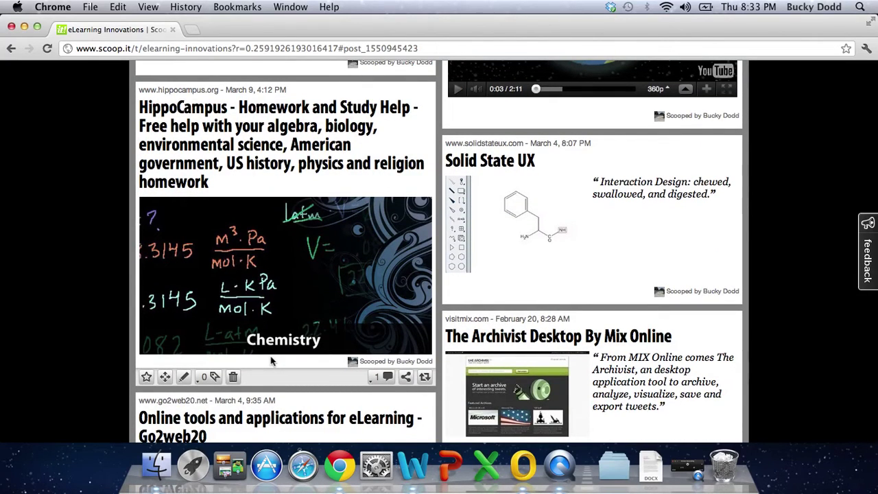
scroll(271, 362, down, 5)
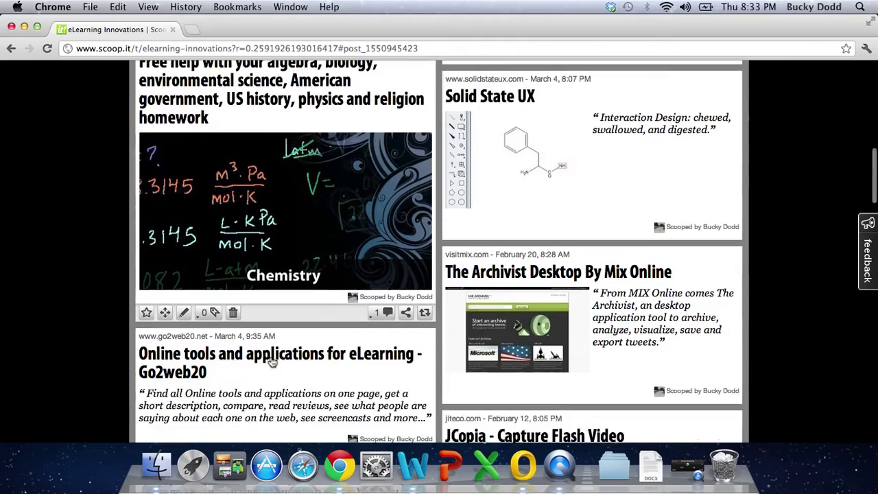
scroll(325, 404, down, 5)
scroll(326, 403, down, 5)
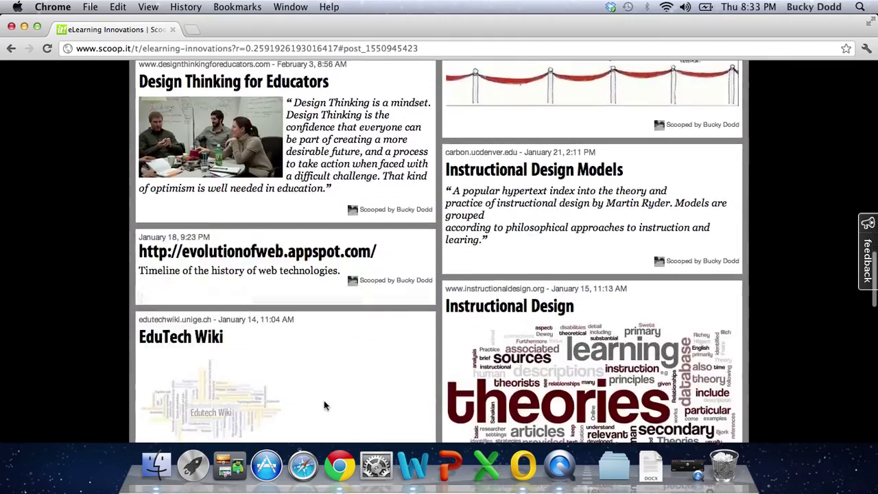
scroll(325, 405, down, 3)
scroll(325, 405, down, 5)
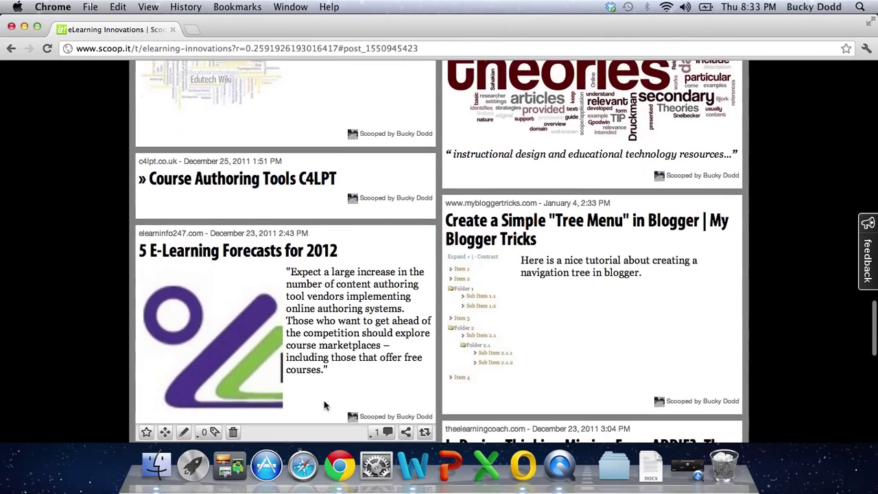
scroll(346, 336, down, 5)
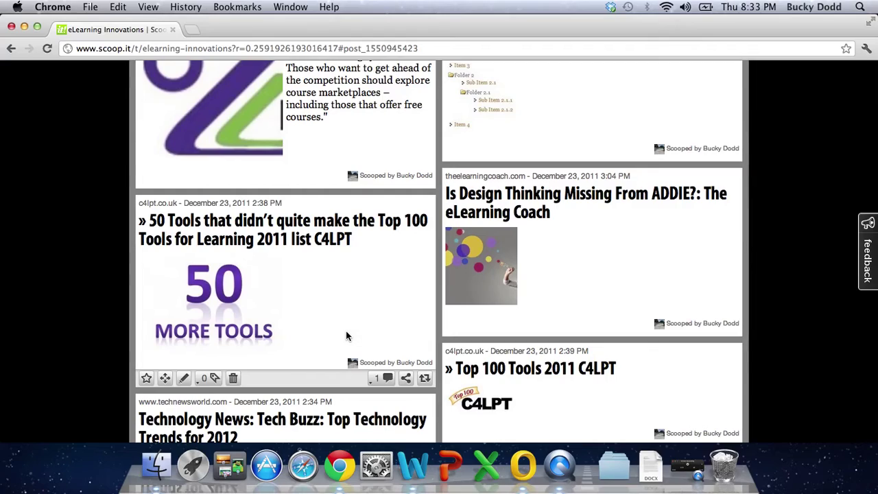
scroll(347, 336, down, 3)
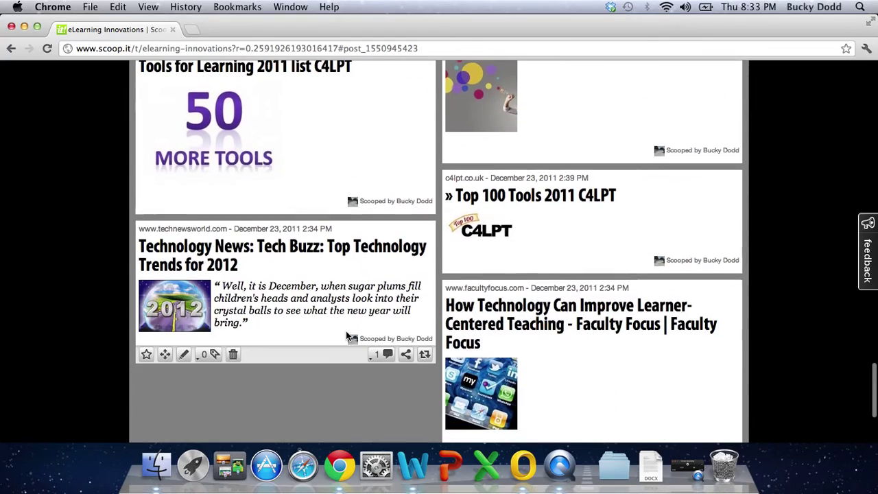
scroll(347, 336, up, 8)
scroll(346, 337, up, 13)
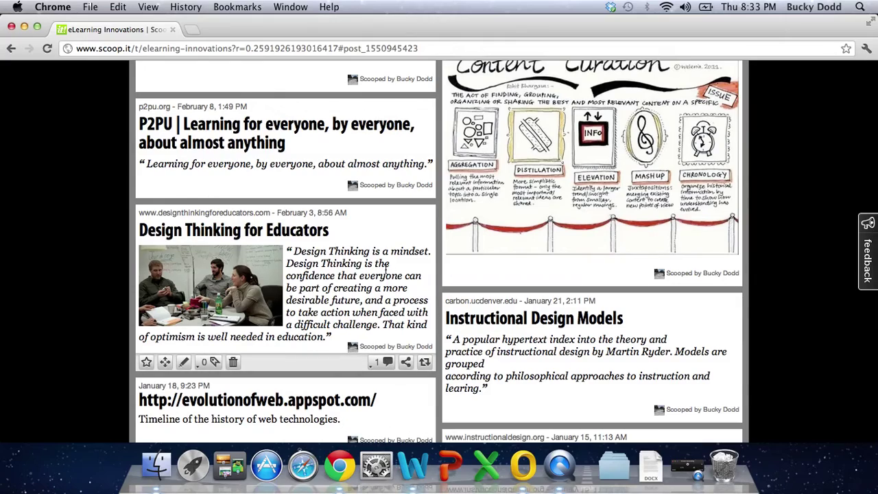
scroll(386, 269, up, 20)
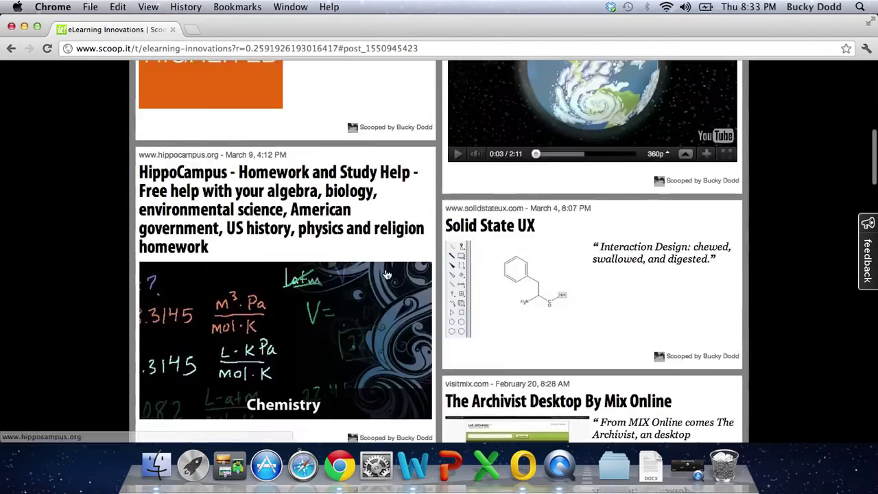
scroll(385, 270, up, 5)
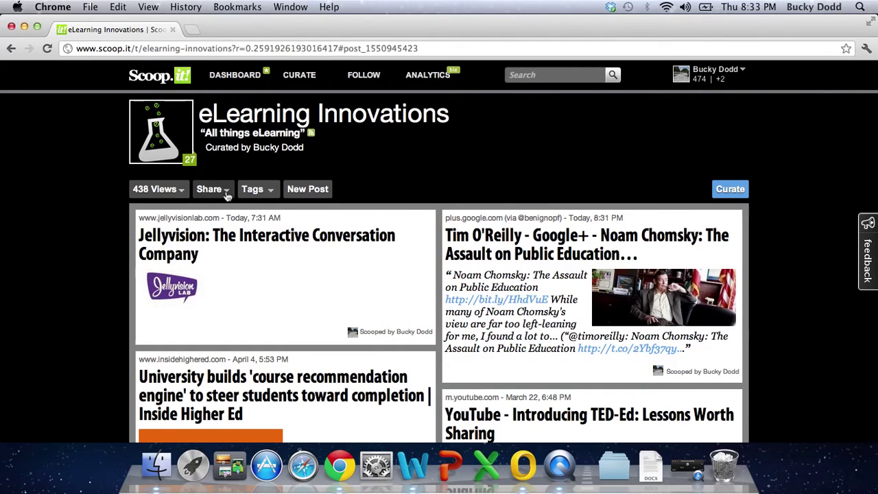
click(227, 196)
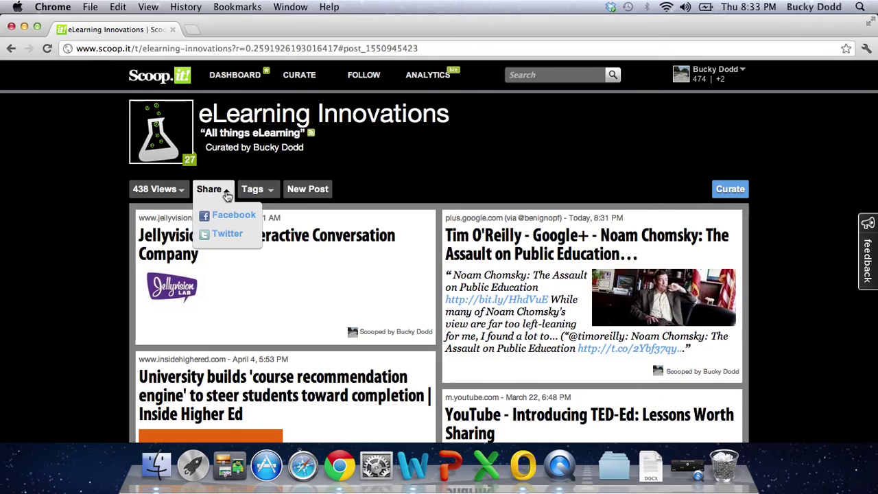
click(184, 194)
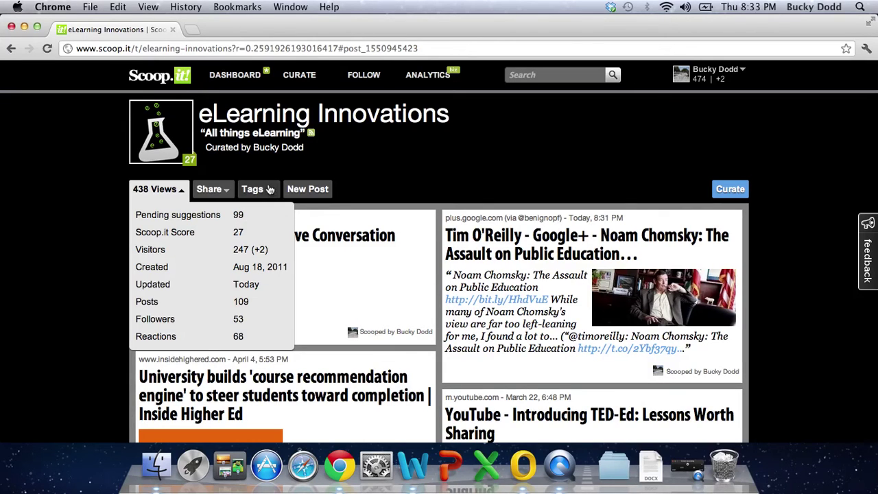
mouse_move(192, 230)
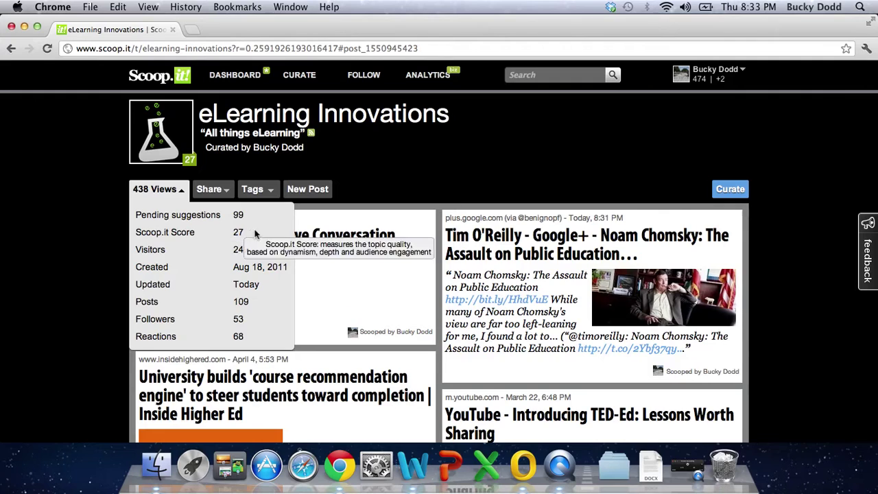
mouse_move(241, 232)
drag(239, 231, 232, 232)
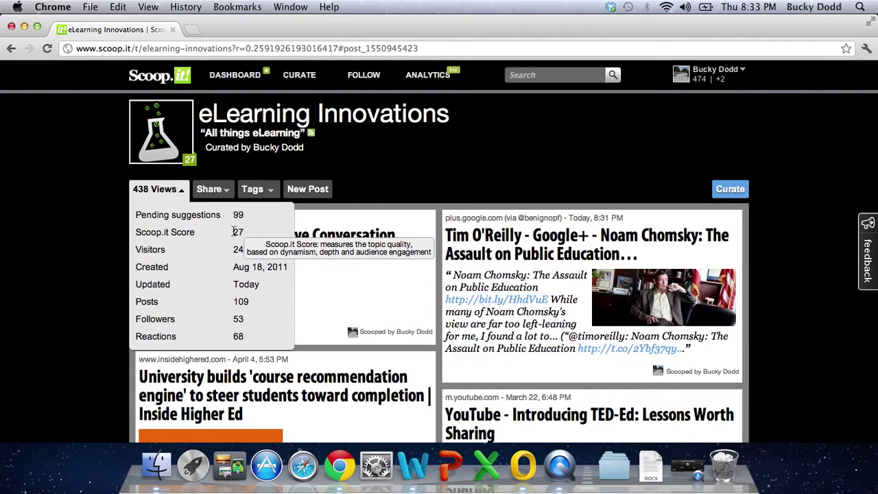
click(403, 165)
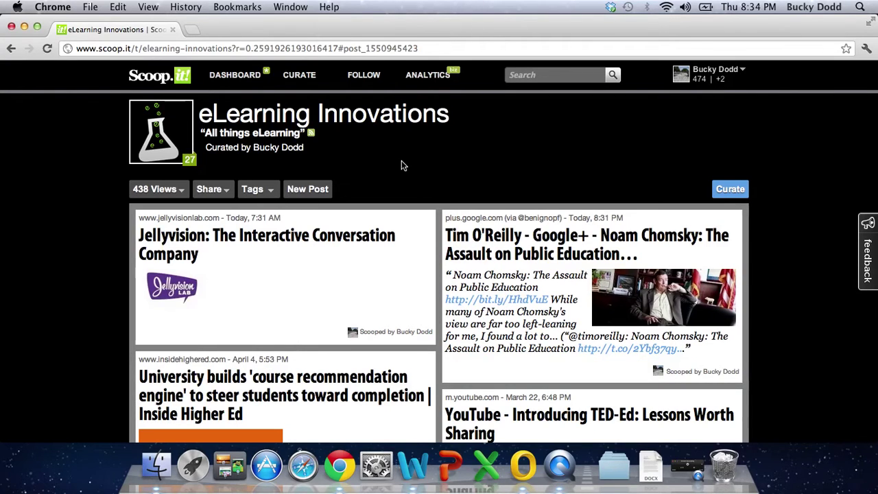
click(272, 197)
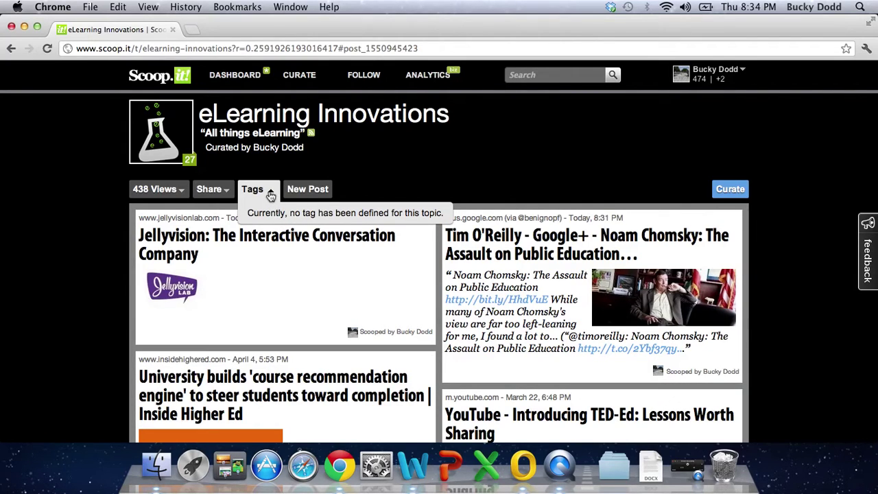
click(272, 196)
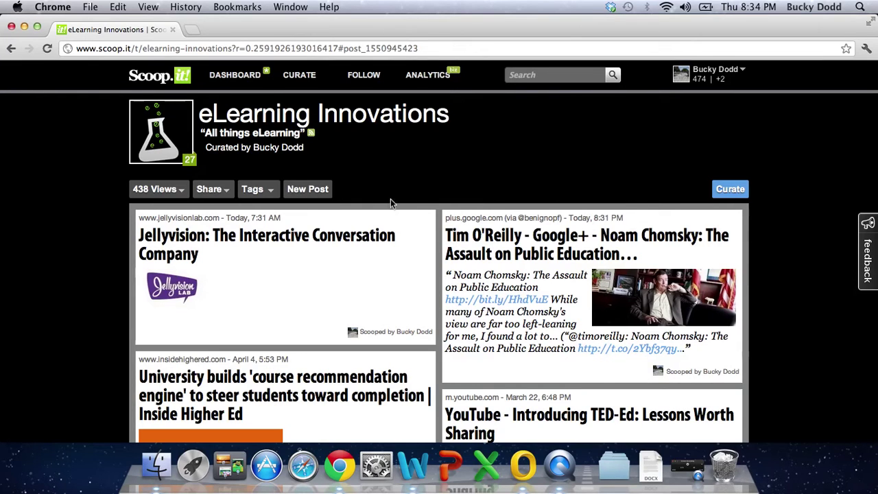
Open the topic's New Post dialog, then close it without entering a URL.
click(309, 190)
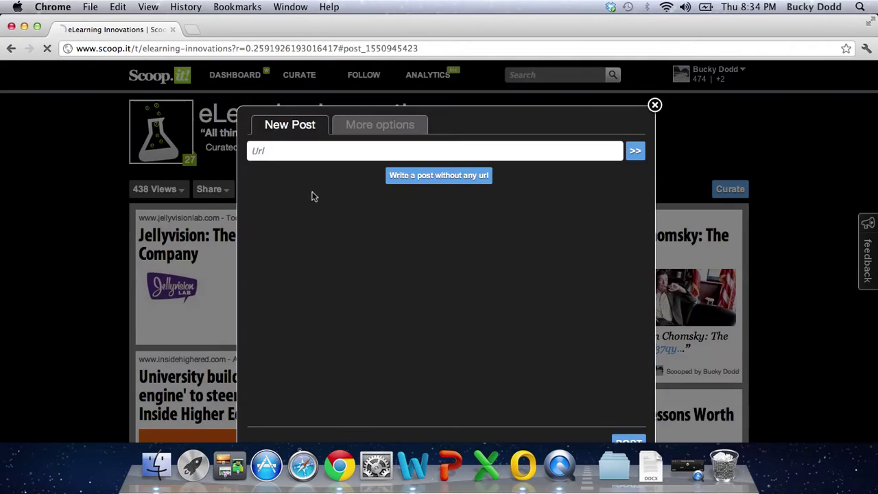
click(317, 118)
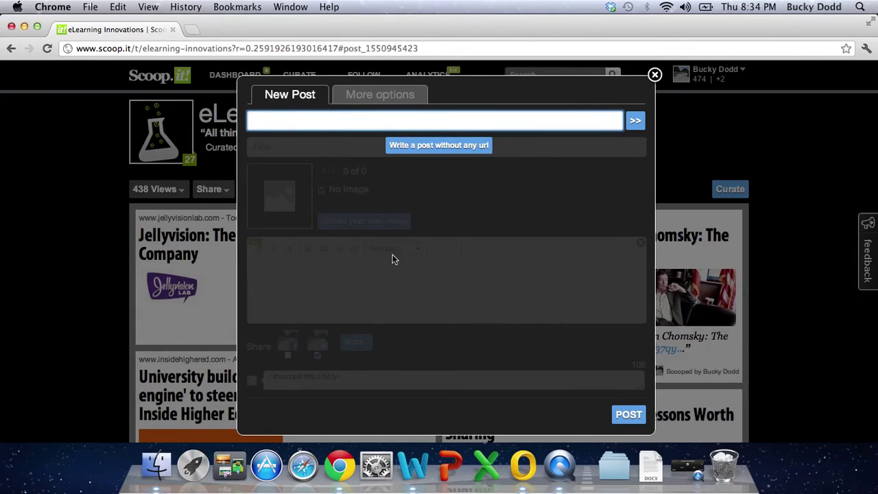
click(656, 74)
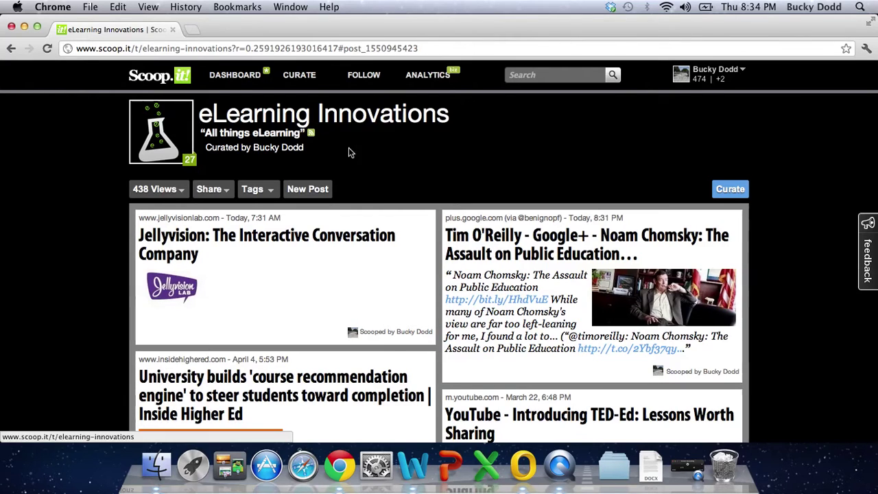
From the dashboard, open the leaderboard charting 474 views against neighbouring curators and browse the rankings.
click(251, 79)
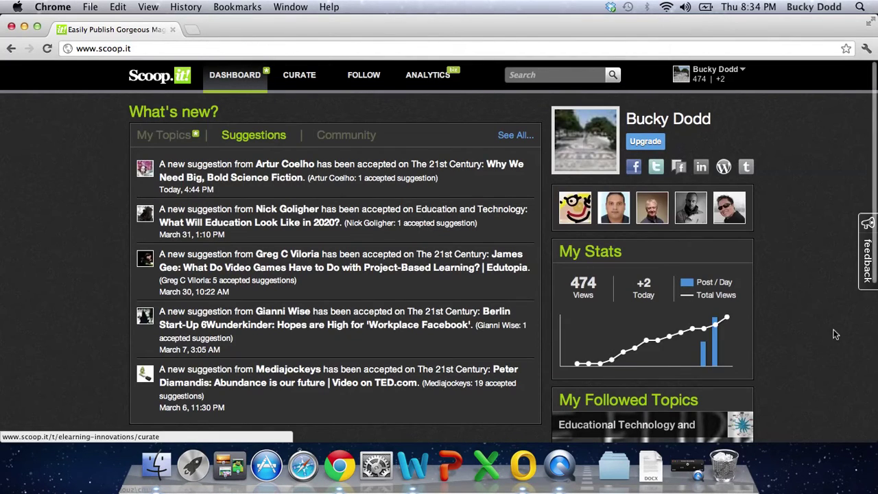
click(664, 214)
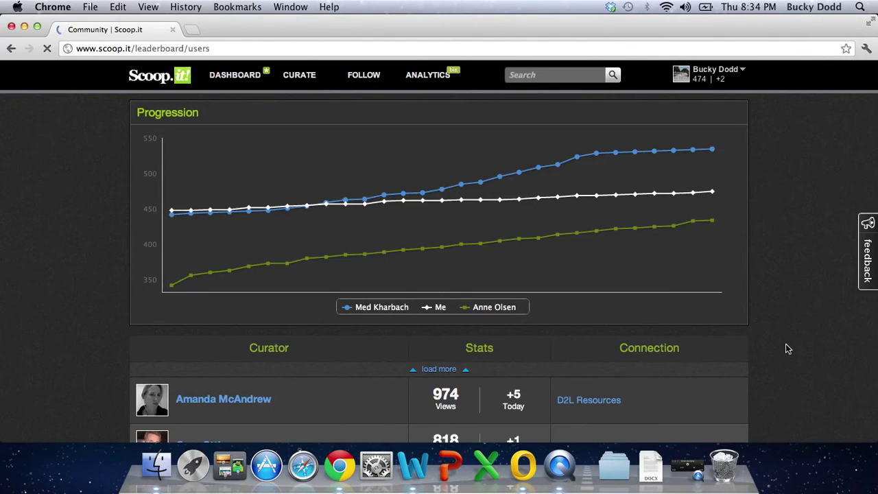
scroll(786, 344, down, 5)
scroll(788, 348, down, 3)
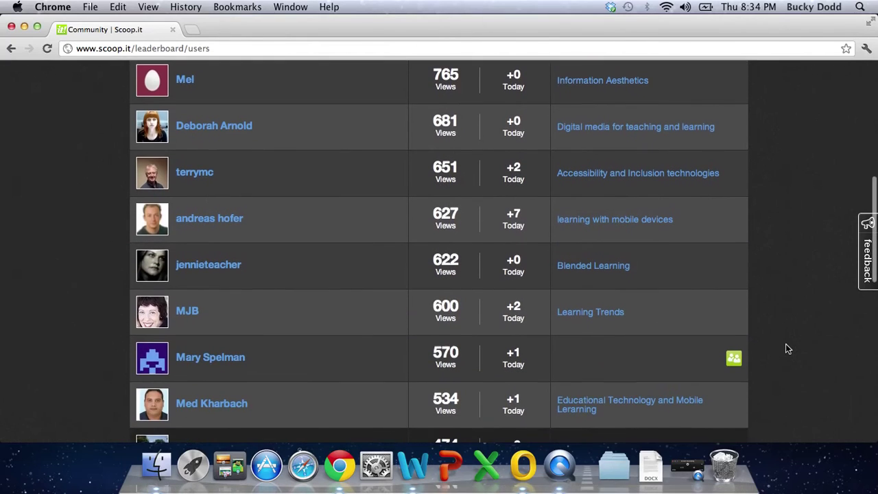
scroll(348, 369, down, 2)
scroll(346, 368, down, 3)
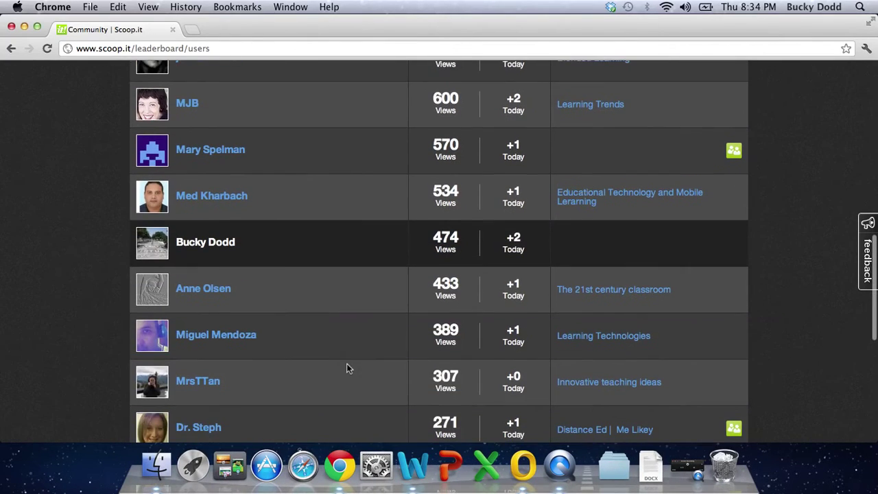
scroll(627, 340, up, 1)
scroll(628, 336, up, 5)
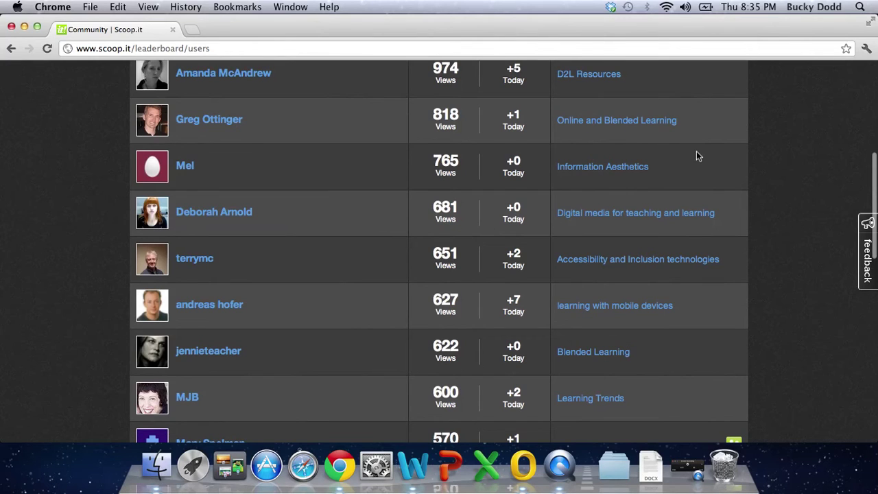
scroll(696, 156, up, 5)
mouse_move(517, 182)
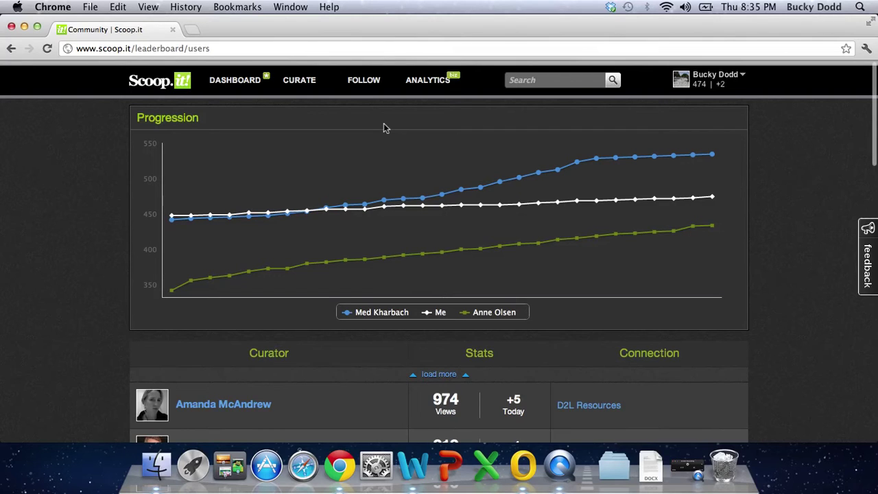
Show the eLearning Innovations curate page and briefly expand the topic list showing Education Outlook.
click(308, 82)
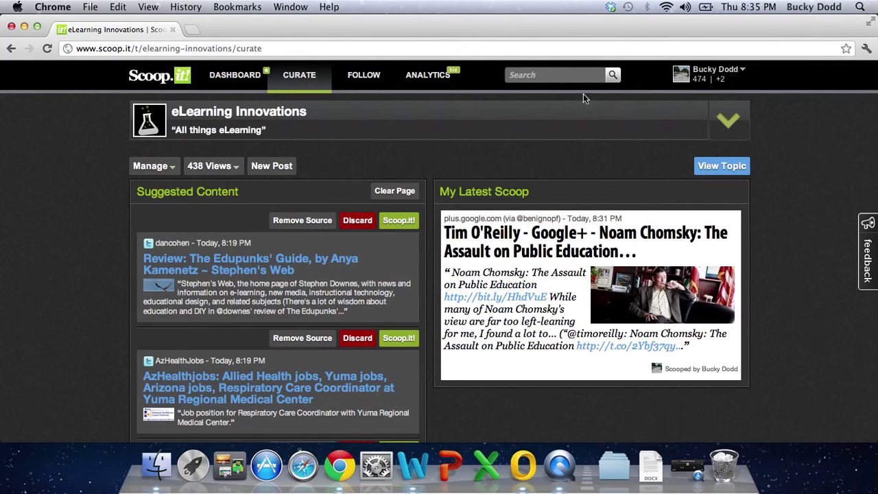
click(733, 122)
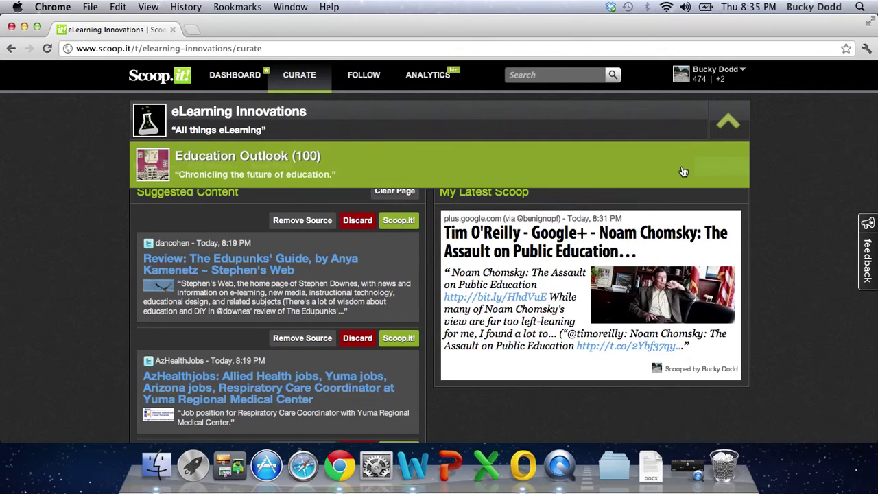
click(732, 119)
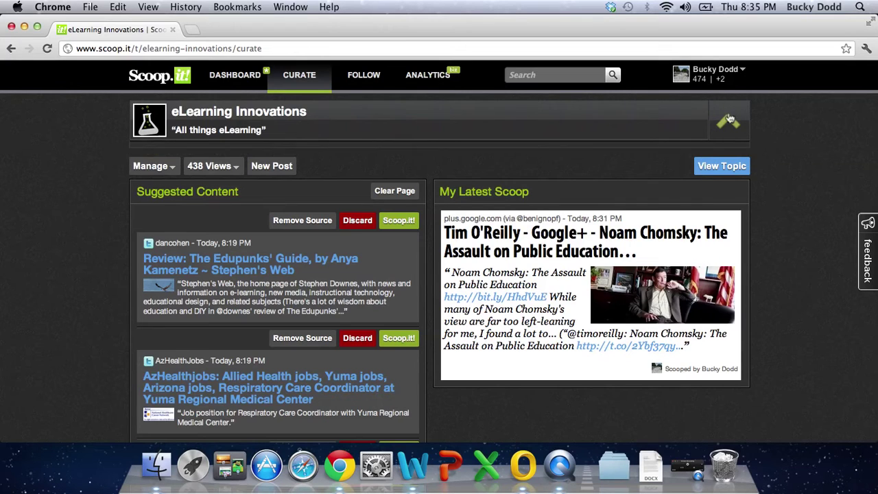
Open the 'What's New on the 80 Topics I Follow?' feed and scroll through its posts.
click(377, 80)
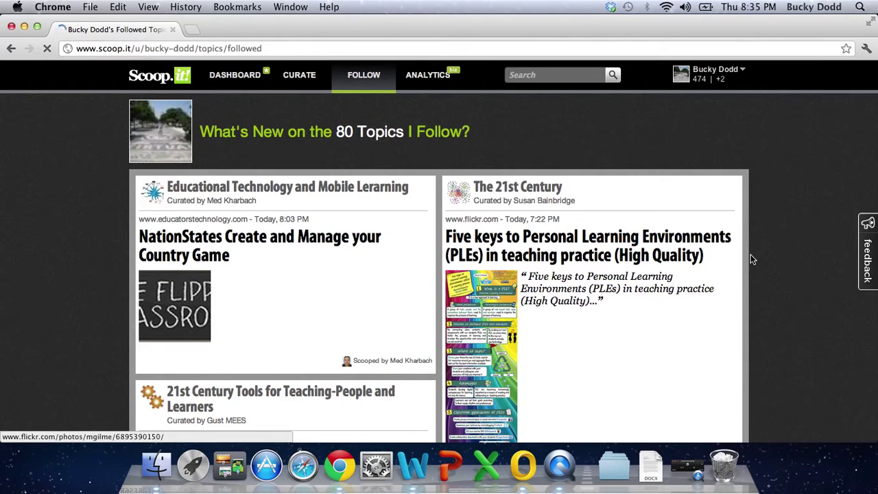
scroll(751, 259, down, 2)
scroll(751, 259, down, 10)
scroll(752, 259, down, 9)
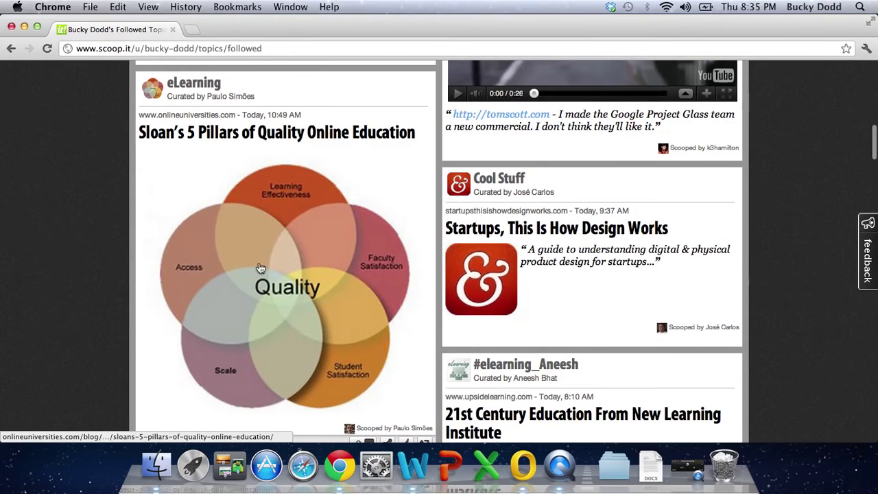
scroll(233, 158, down, 1)
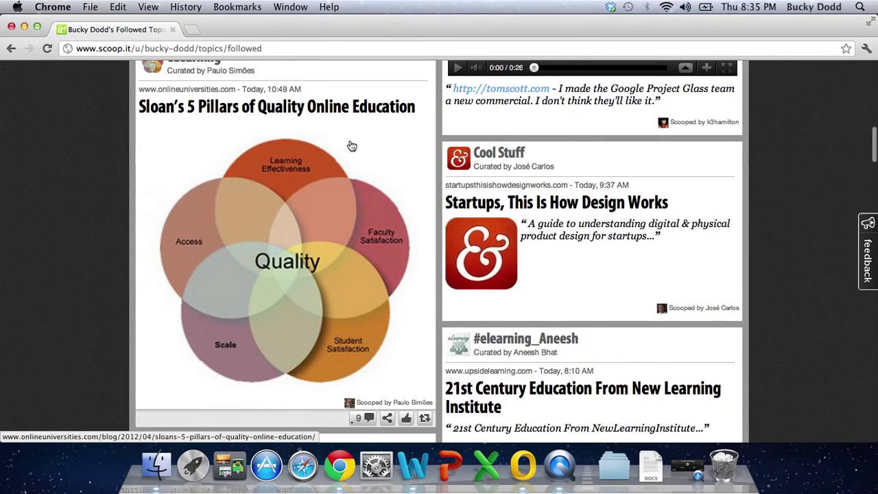
scroll(367, 300, down, 3)
scroll(367, 300, up, 5)
scroll(367, 299, down, 2)
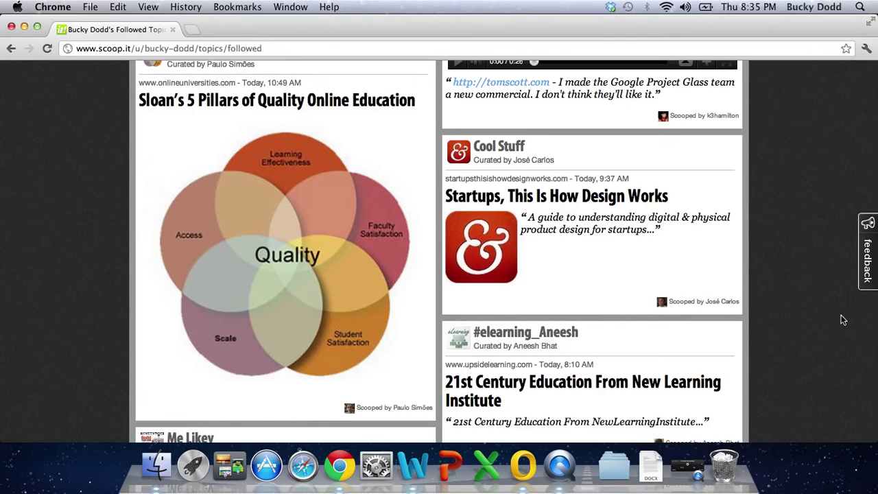
scroll(798, 346, down, 10)
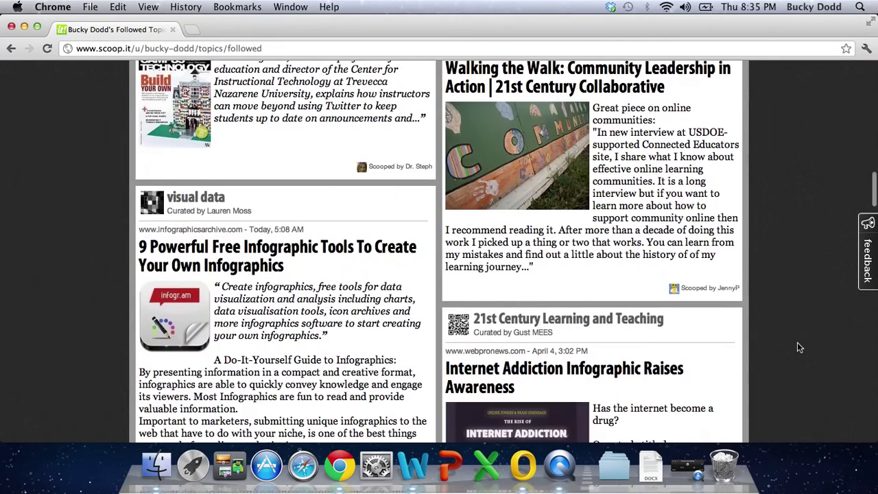
scroll(798, 345, down, 8)
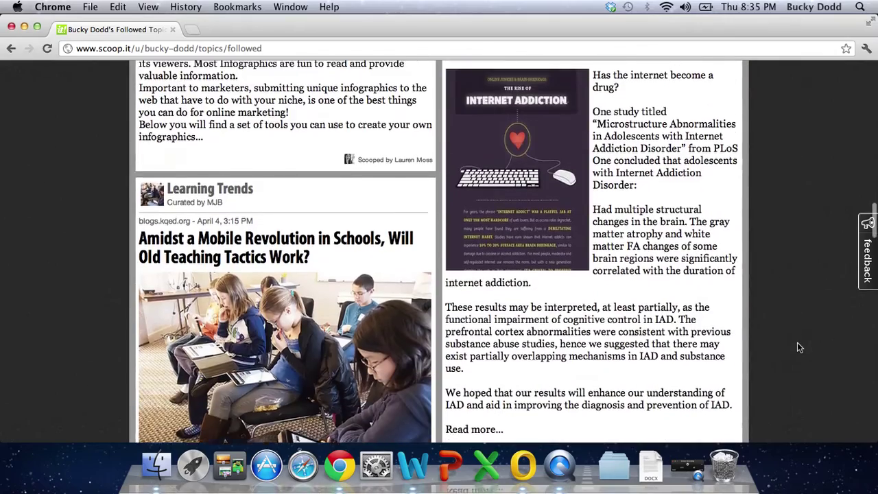
scroll(798, 346, down, 8)
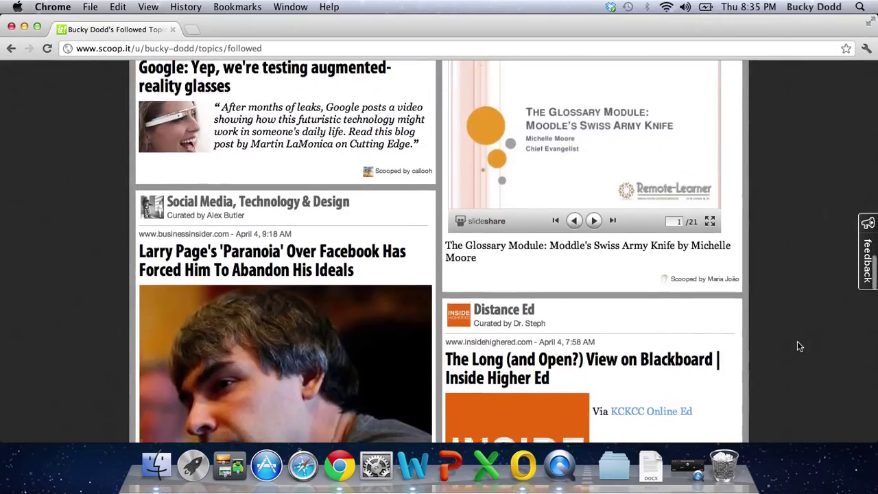
scroll(798, 347, up, 4)
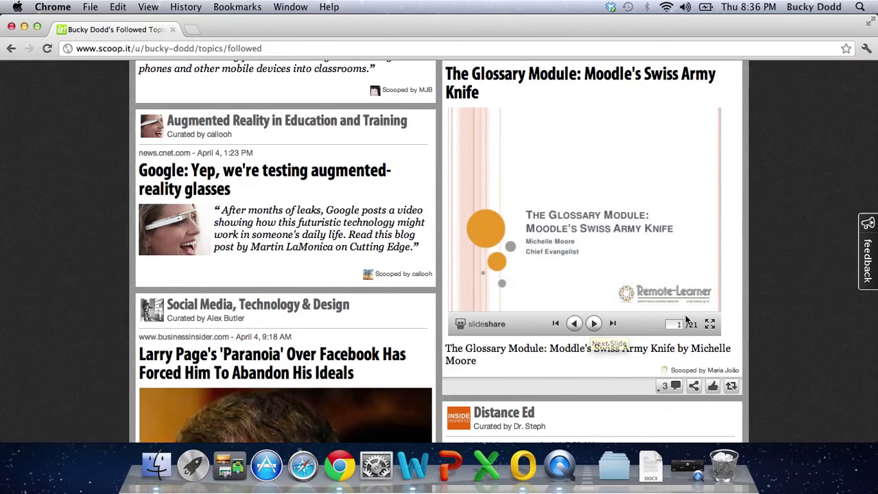
Advance the Glossary Module slideshow two slides, then return to the top of the feed.
click(595, 325)
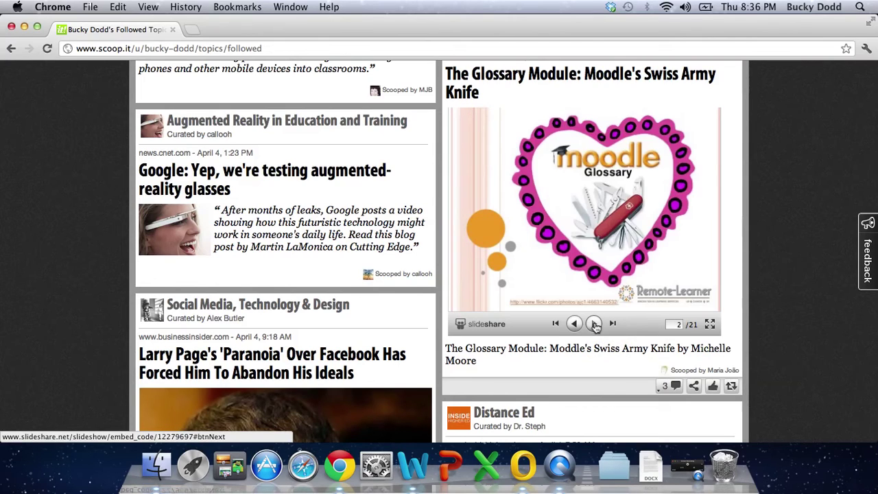
click(595, 324)
scroll(800, 350, down, 5)
scroll(799, 349, down, 15)
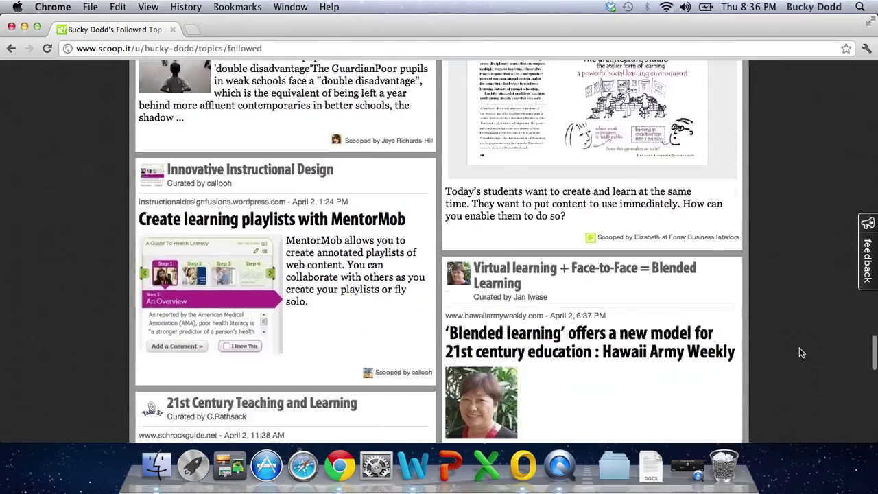
scroll(799, 350, up, 10)
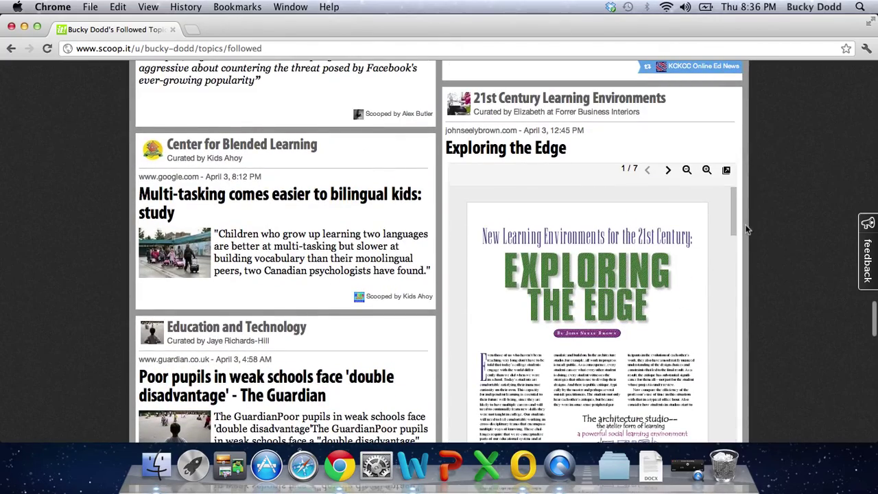
scroll(784, 192, up, 20)
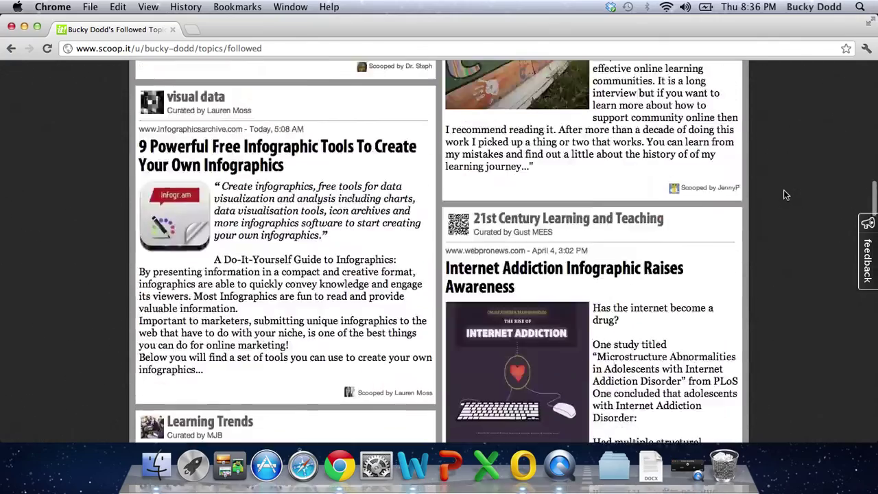
scroll(785, 195, up, 10)
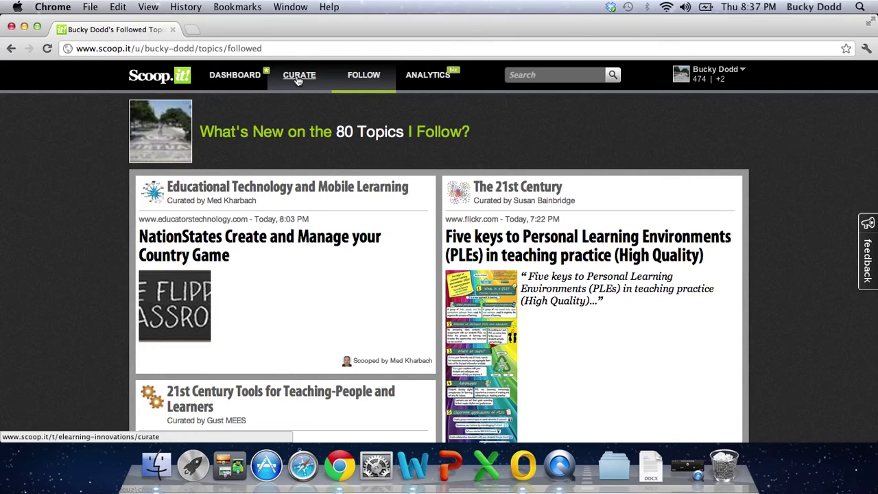
Go back to the curate dashboard listing Education Outlook (45 views) and eLearning Innovations (438 views).
click(297, 81)
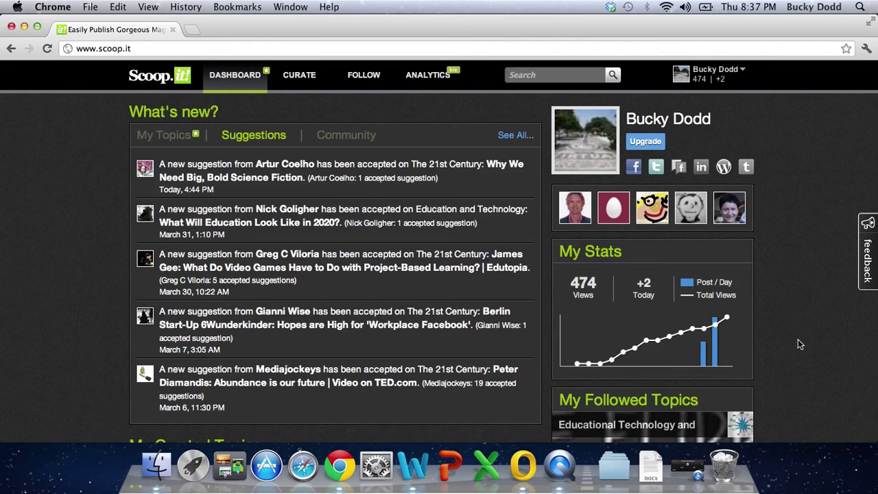
scroll(800, 343, down, 5)
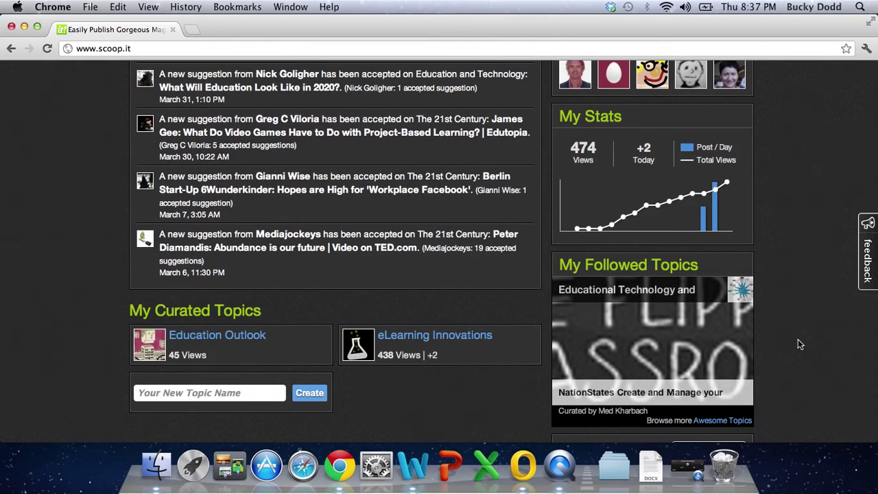
scroll(800, 344, down, 5)
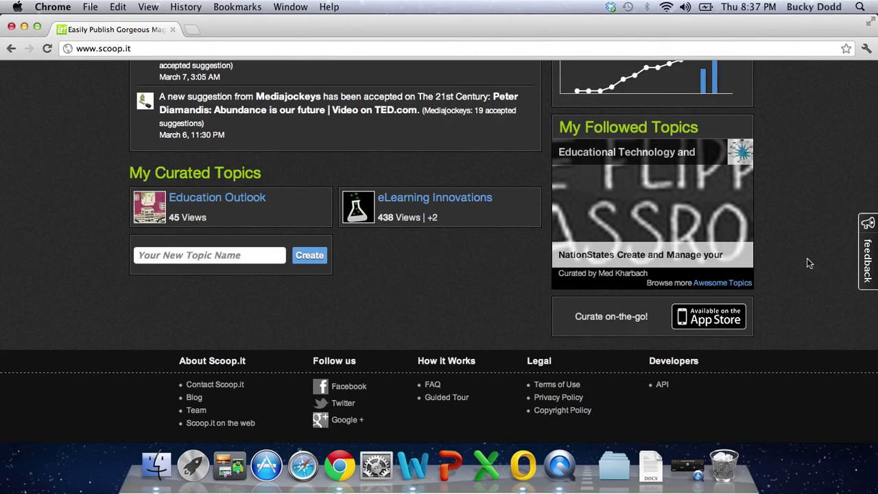
scroll(808, 263, up, 10)
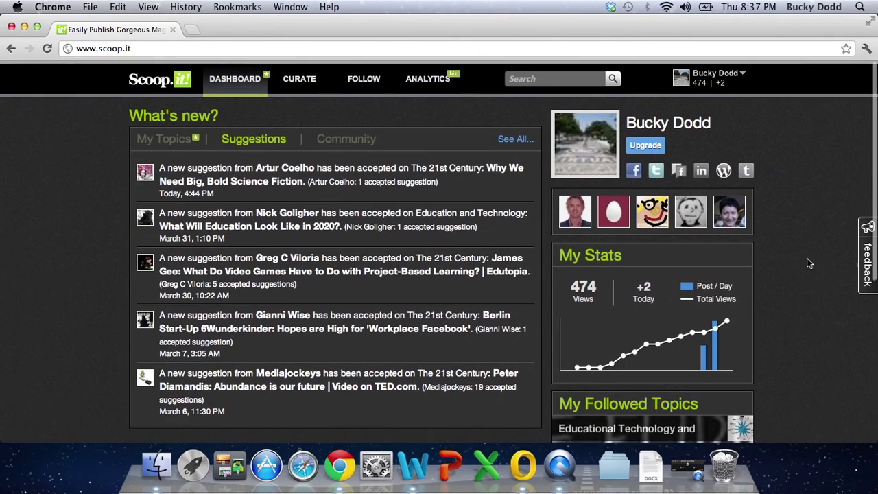